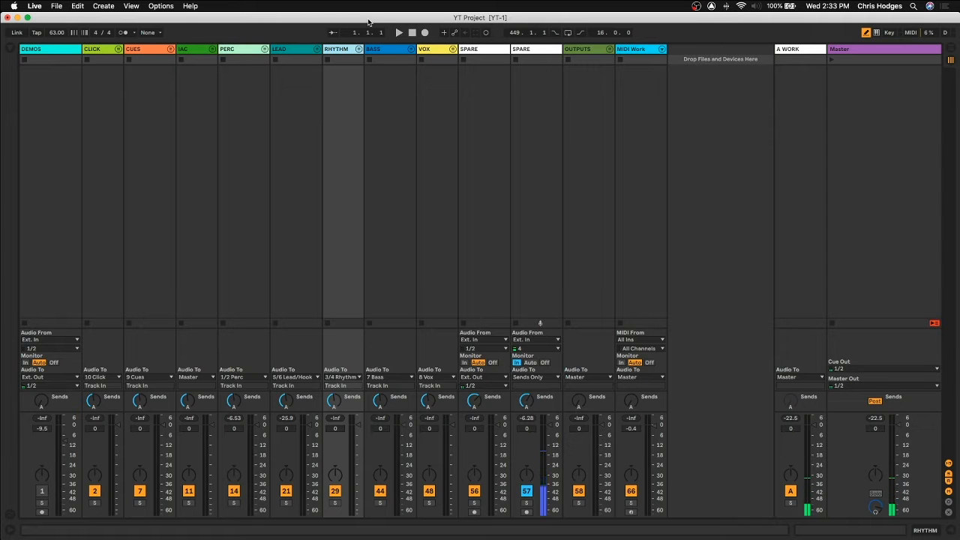
Step: Show the browser's YT Stems folder and unfold all track groups from Arrangement View, then return to Session View
key(super+alt+b)
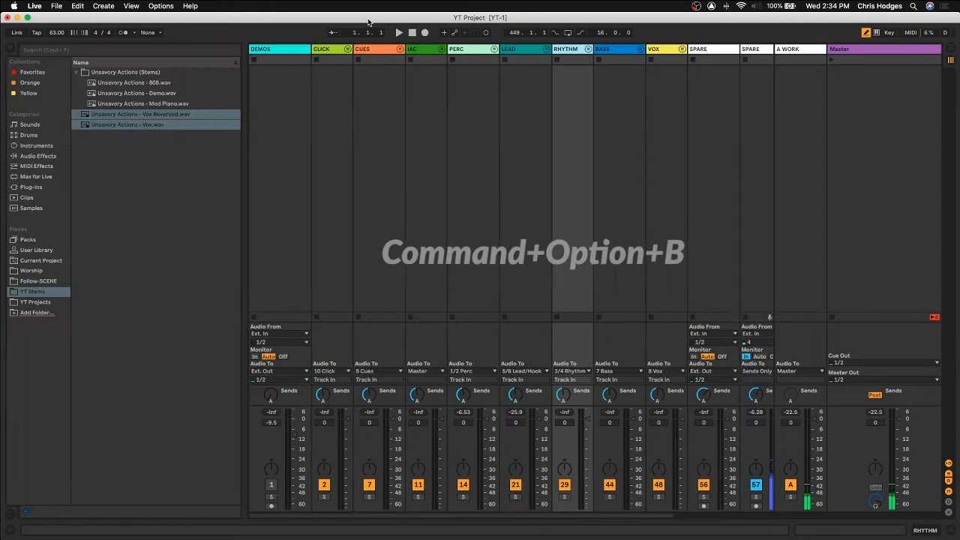
click(36, 293)
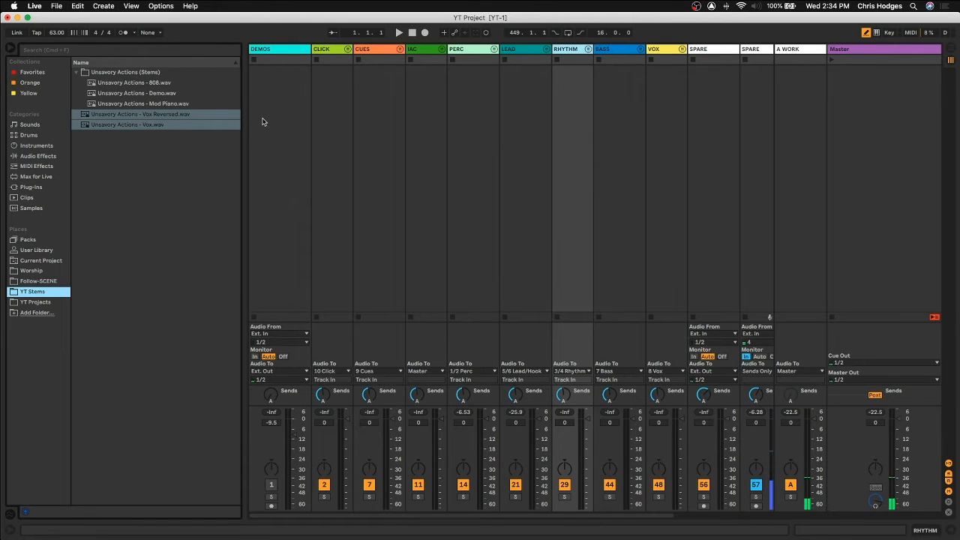
key(Tab)
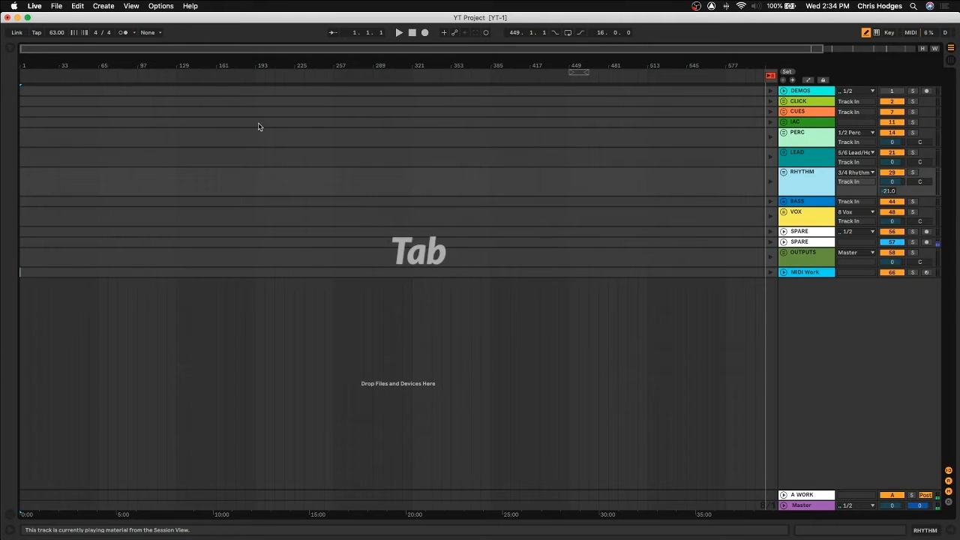
alt+click(784, 123)
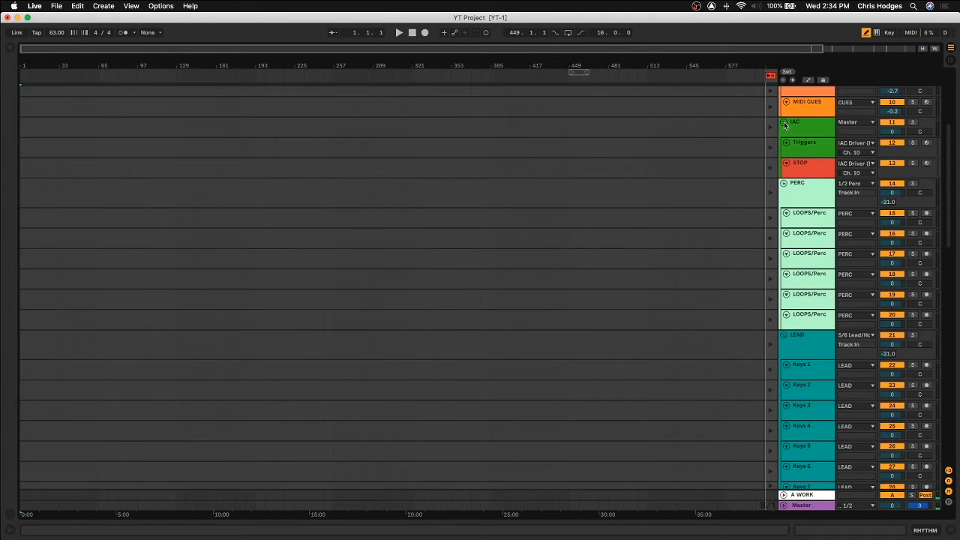
key(Tab)
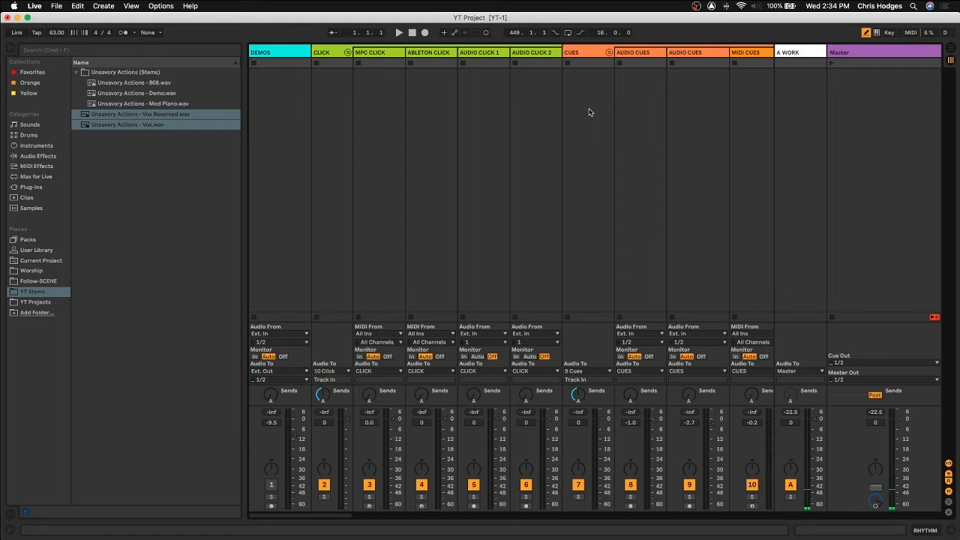
Step: Load the stem Unsavory Actions - 808.wav into the first scene slot of the first LOOPS/Perc track
scroll(388, 85, right, 10)
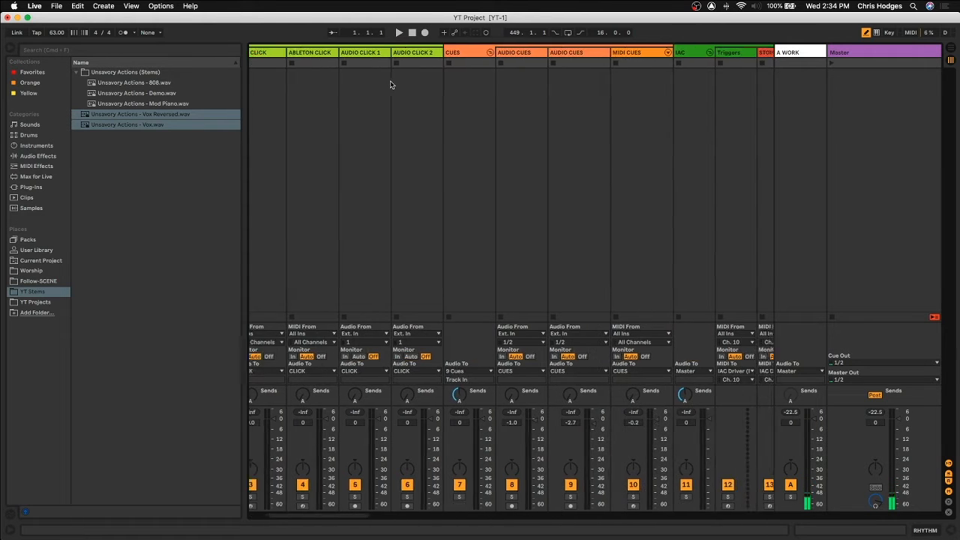
scroll(392, 85, left, 1)
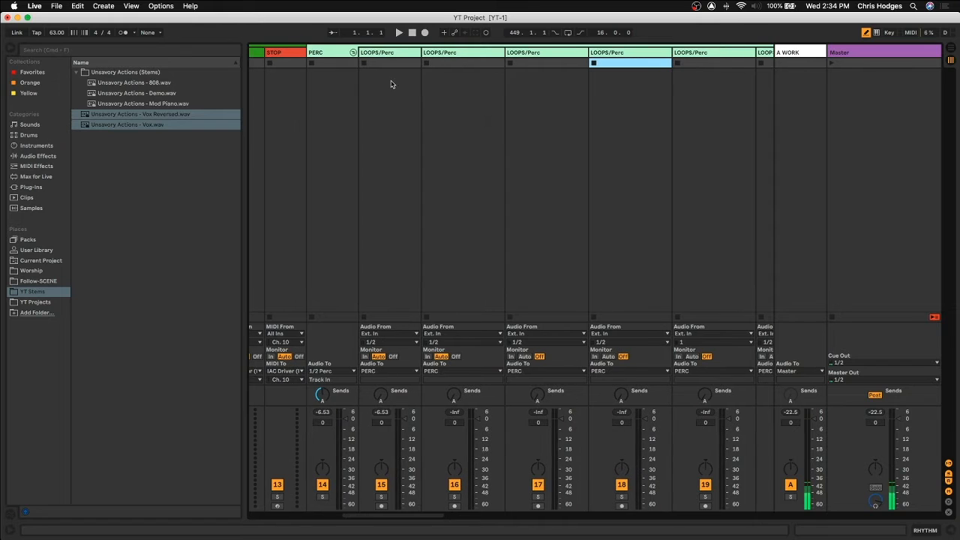
click(180, 150)
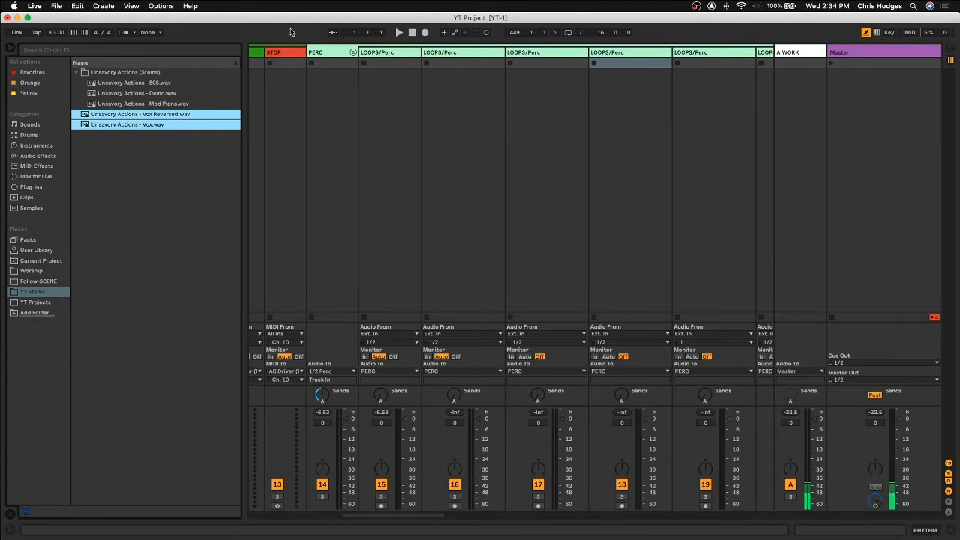
drag(124, 83, 389, 69)
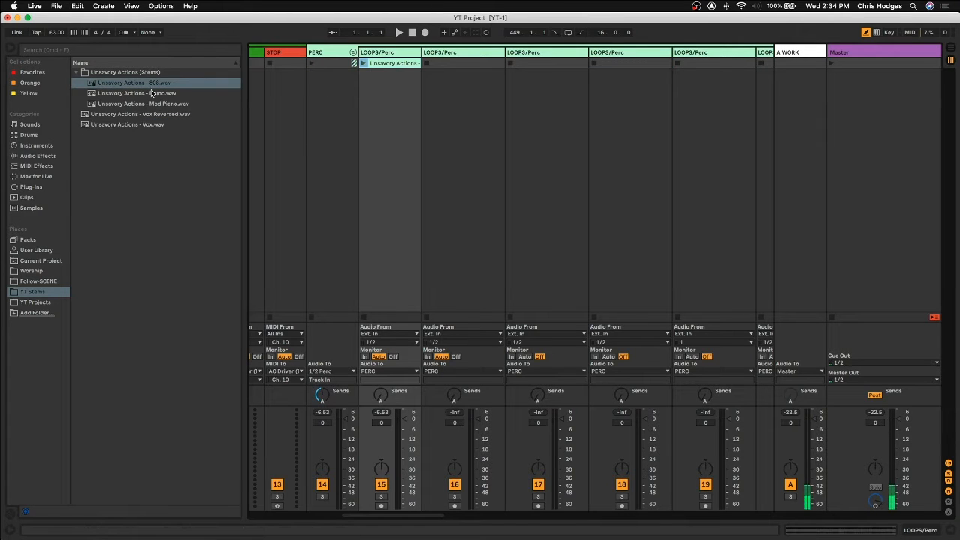
Step: Load the stem Unsavory Actions - Mod Piano.wav into the first scene slot of the Keys 1 track
scroll(381, 91, right, 8)
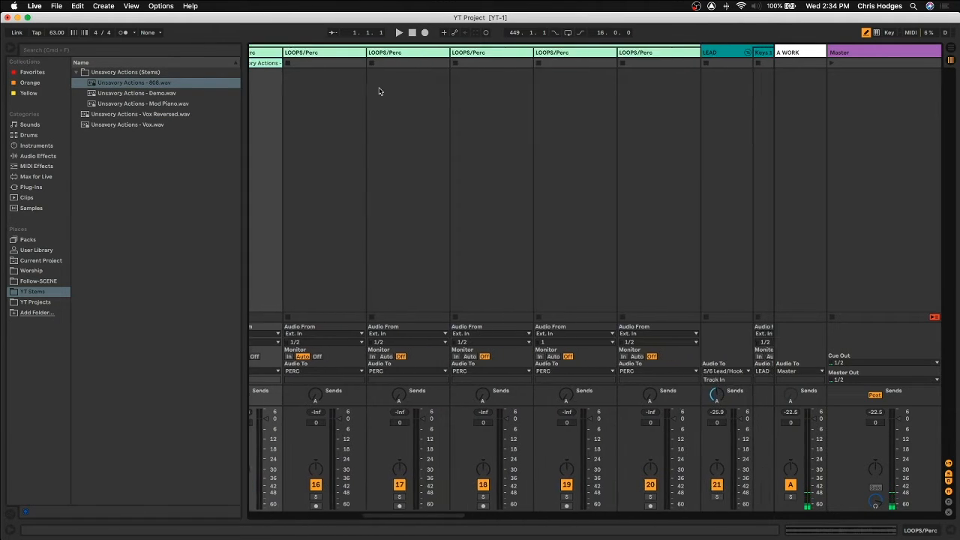
scroll(380, 91, right, 3)
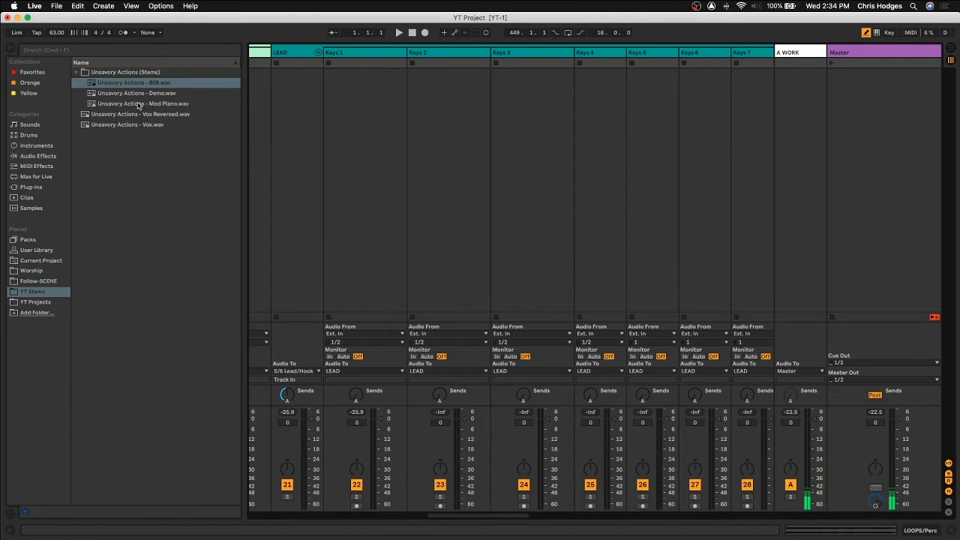
drag(153, 105, 358, 65)
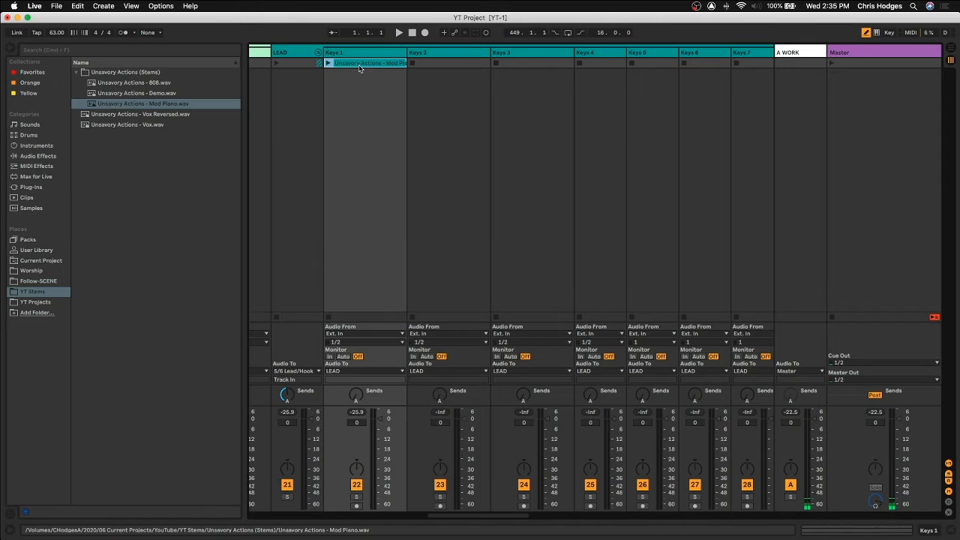
Step: Place the Vox Reversed and Vox stems together in the first scene, side by side on the first two BGVs tracks
scroll(499, 92, right, 5)
scroll(497, 94, right, 15)
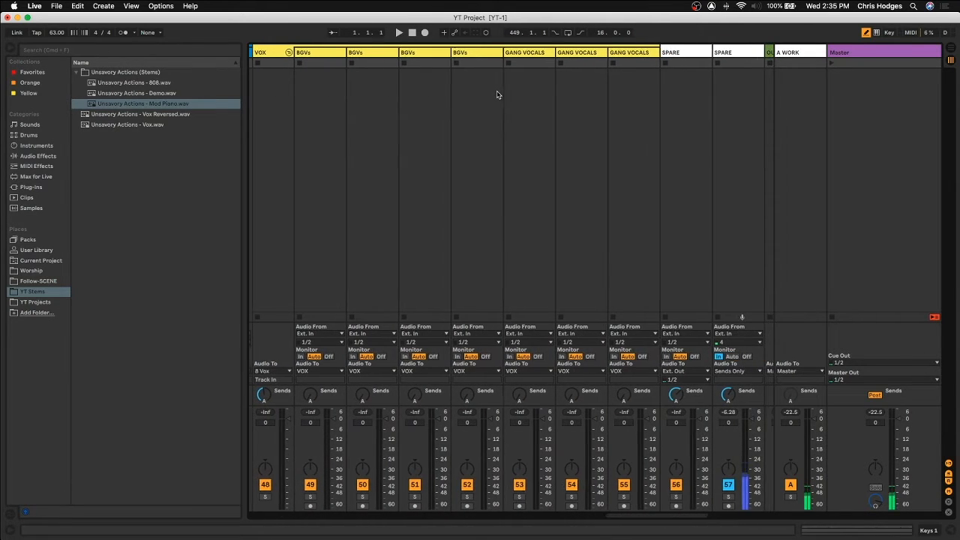
click(148, 163)
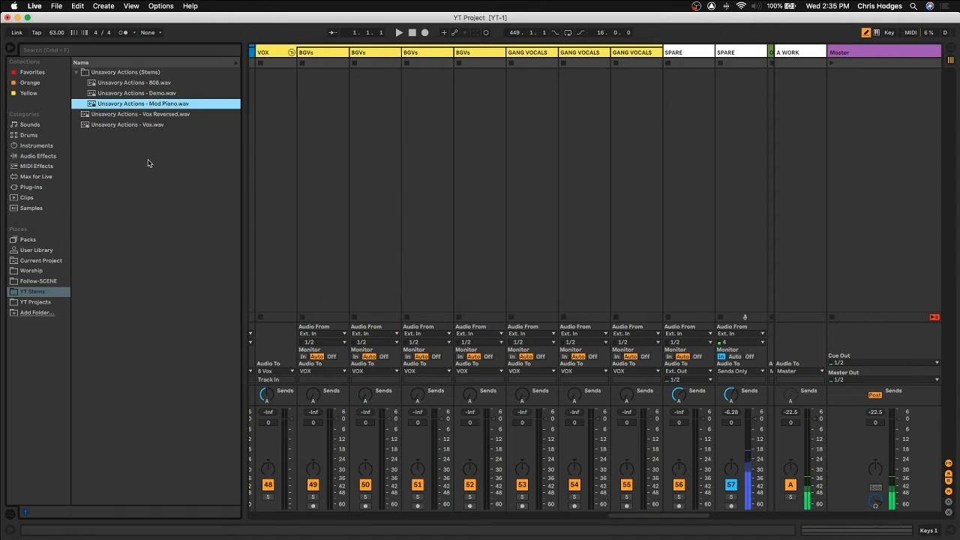
click(150, 114)
shift+click(154, 124)
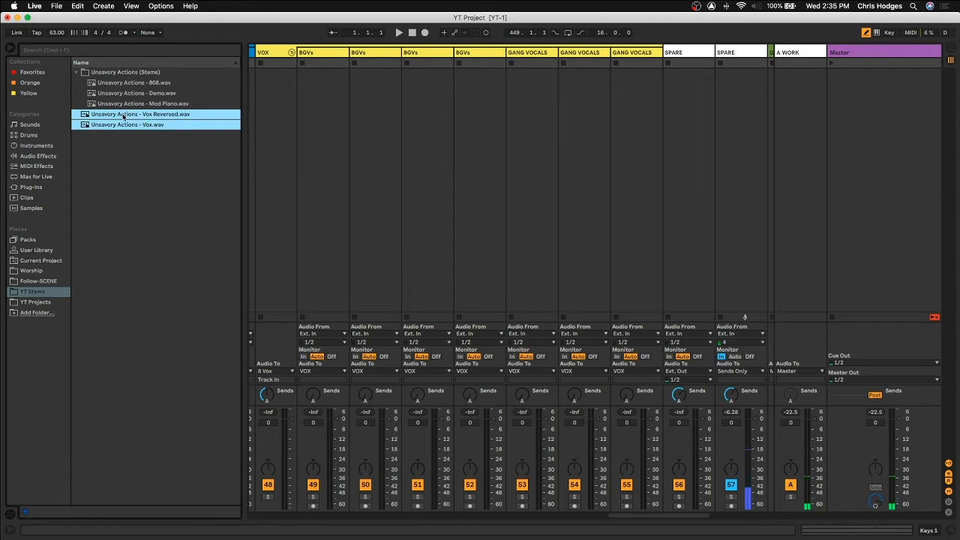
drag(124, 117, 327, 68)
key(super)
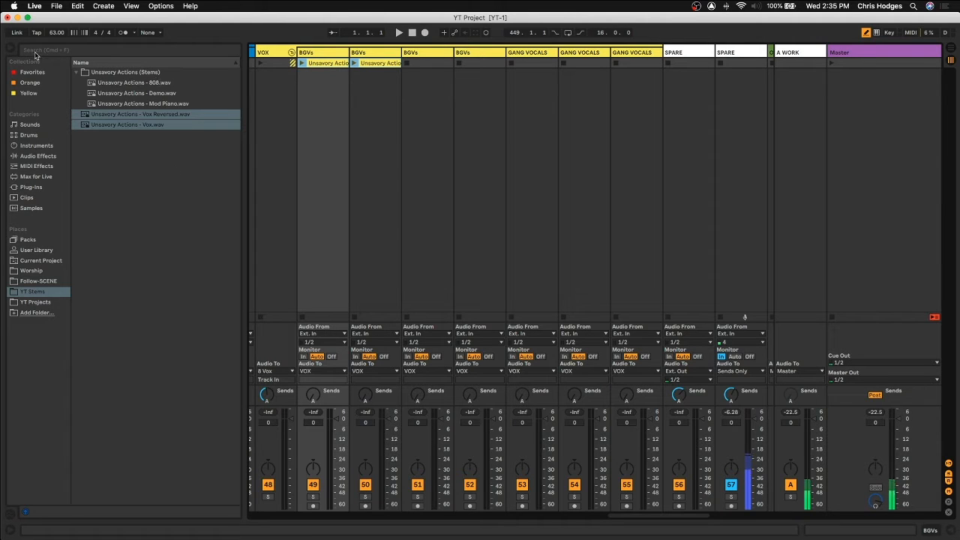
Step: Hide the browser, name the first Master scene "Unsavory Actions" and launch it
click(11, 49)
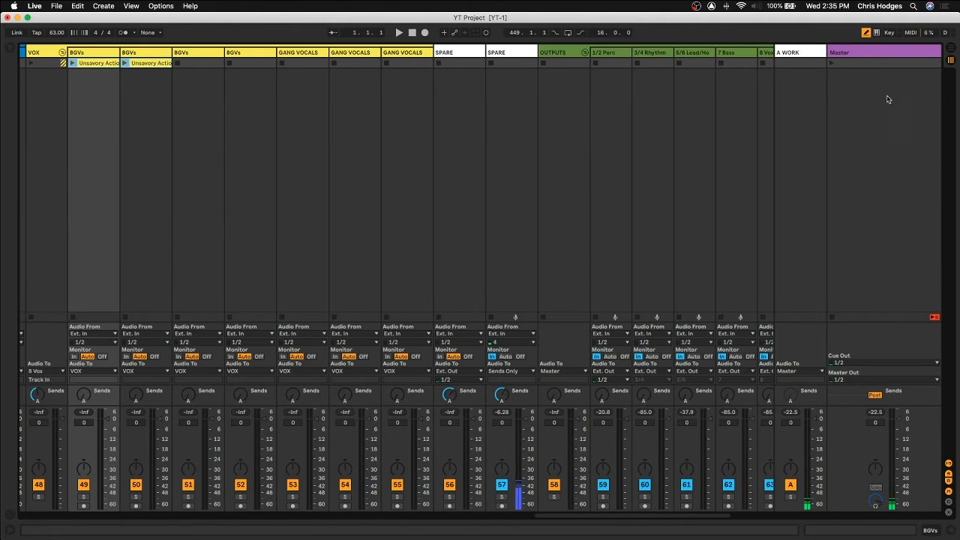
click(885, 63)
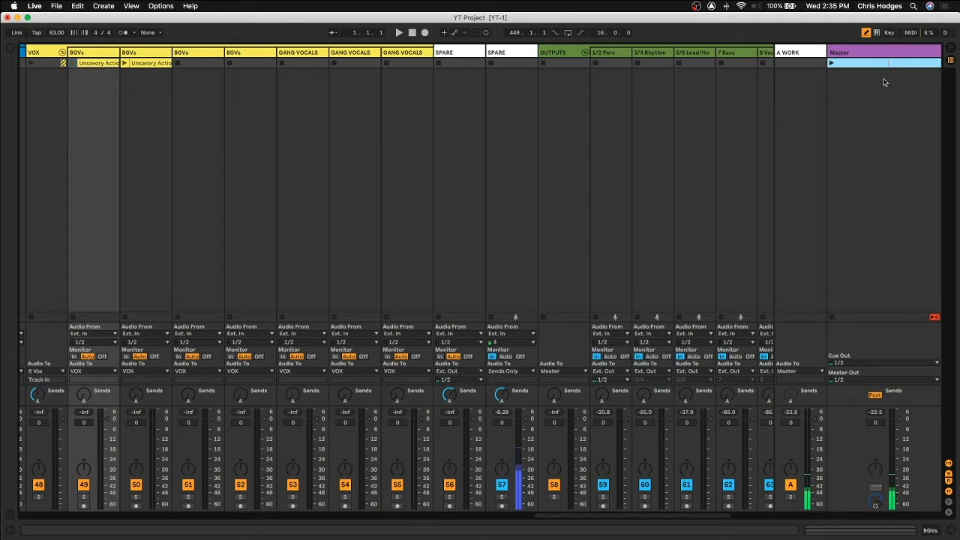
text(Unsavory Actio)
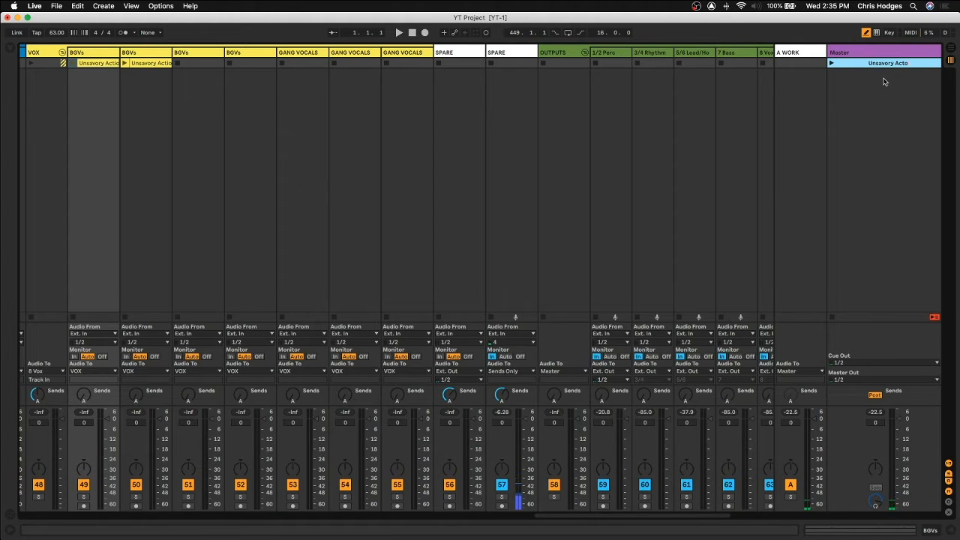
key(Return)
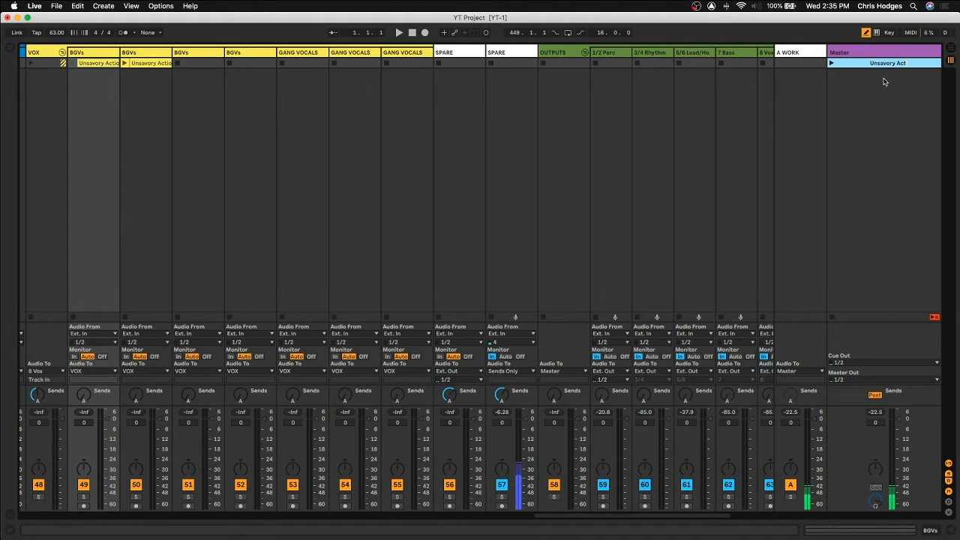
text(ions)
click(831, 65)
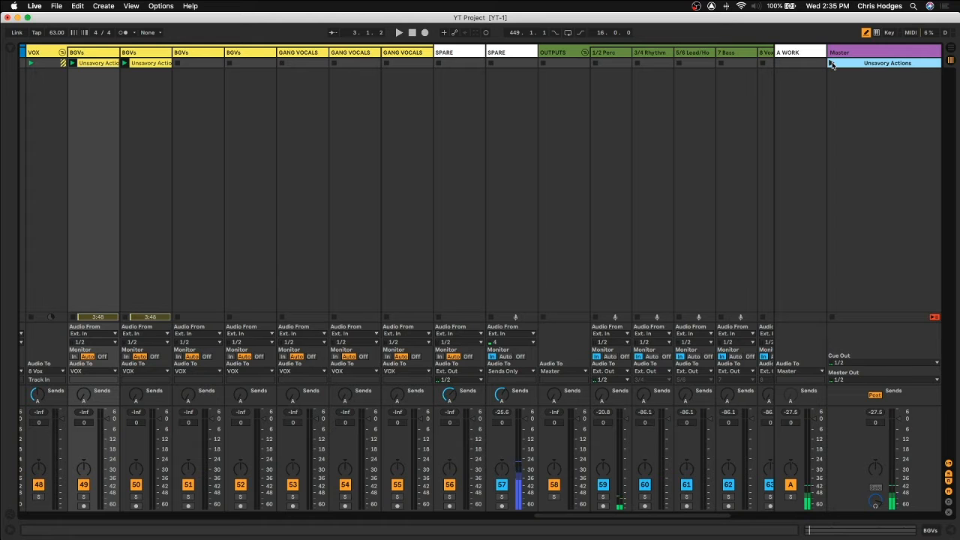
Step: Show the clip details of the 808 clip in the first LOOPS/Perc track and enable Warp for it
scroll(581, 115, left, 10)
scroll(582, 115, left, 10)
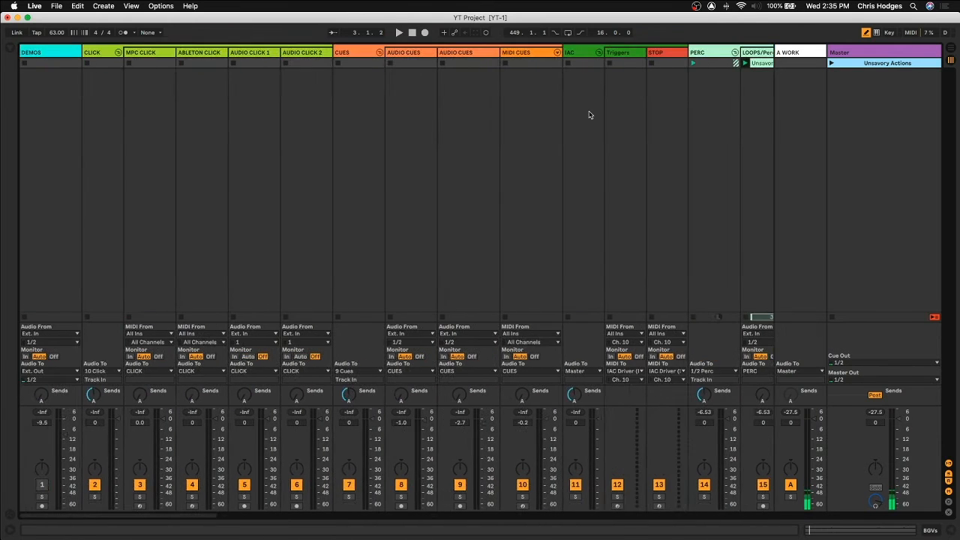
scroll(527, 123, left, 5)
scroll(527, 123, right, 5)
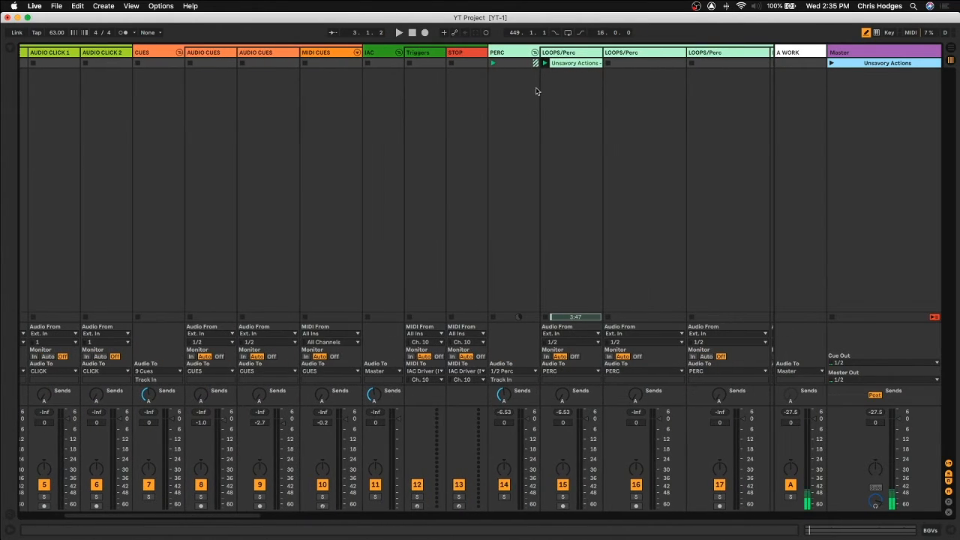
click(572, 64)
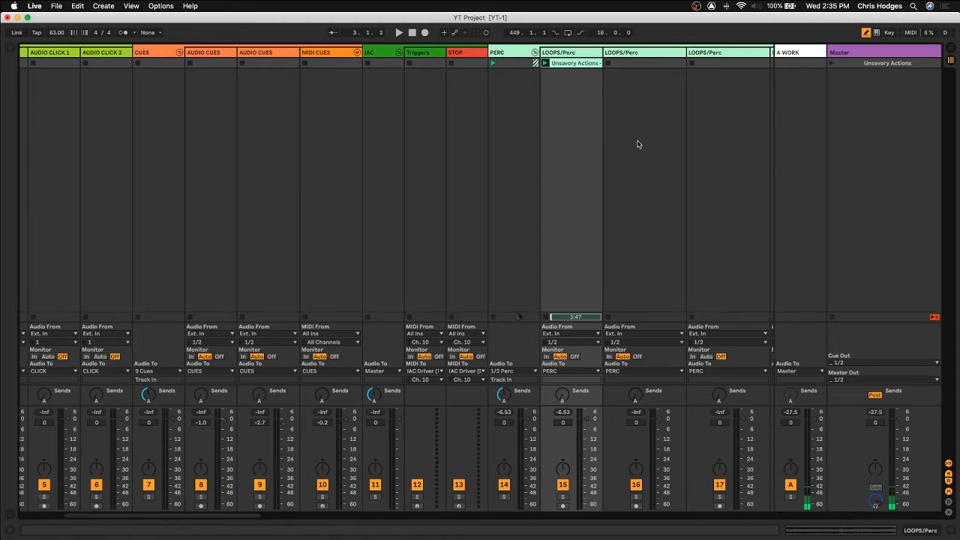
key(super+alt+l)
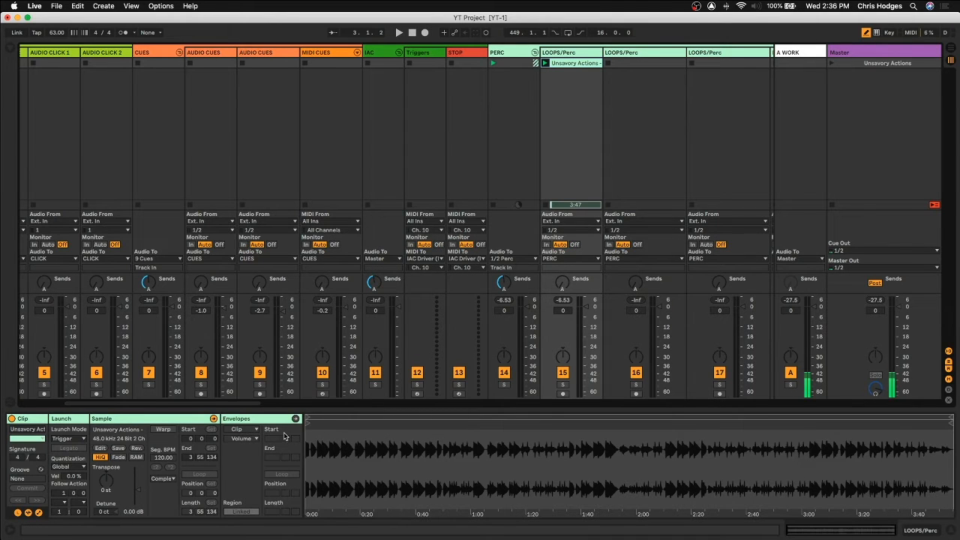
click(169, 431)
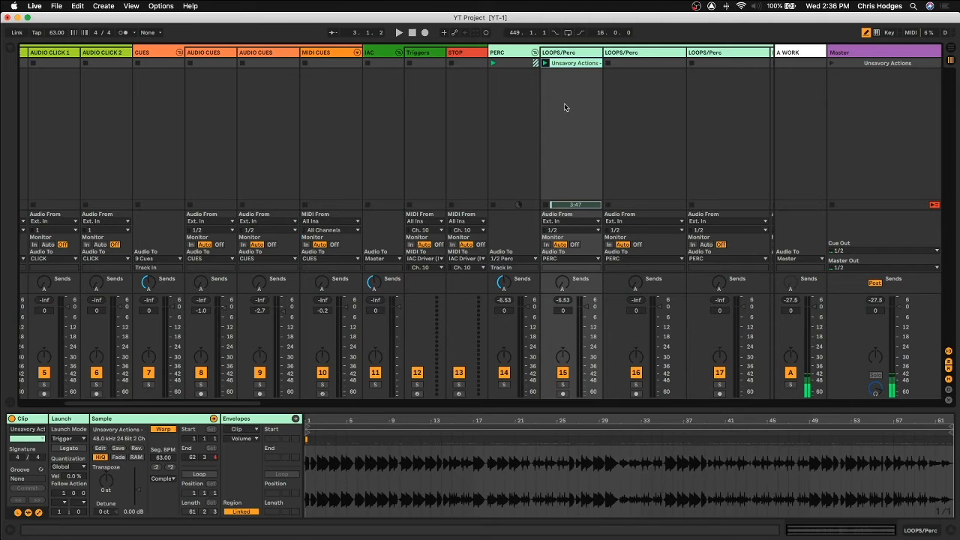
Step: Select the Mod Piano clip together with both Vox clips and enable Warp for all three
scroll(475, 115, right, 8)
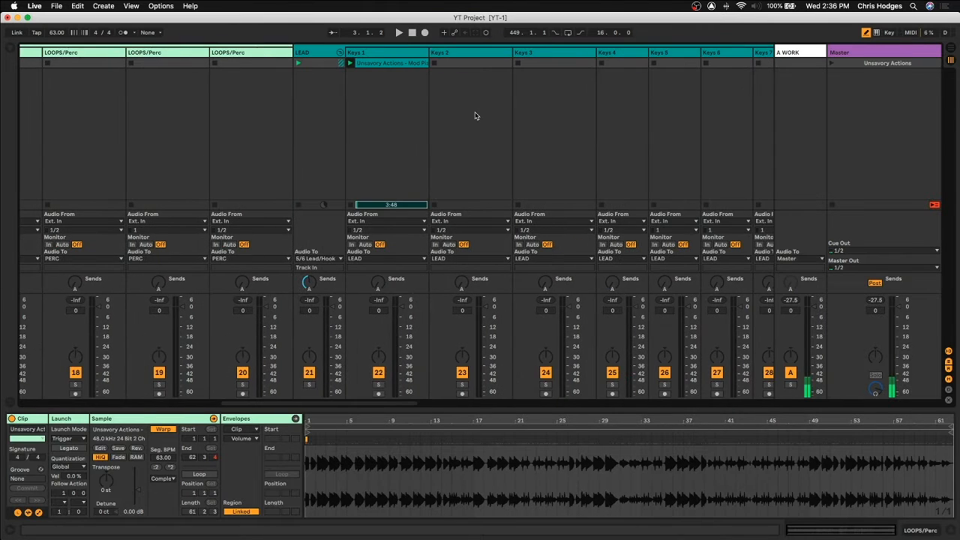
click(425, 117)
scroll(461, 100, right, 6)
scroll(463, 101, right, 8)
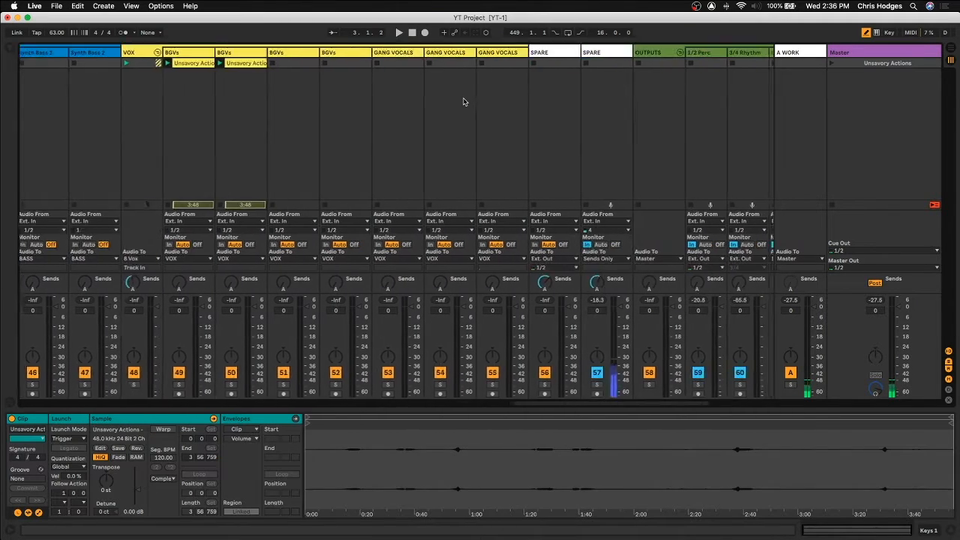
shift+click(115, 66)
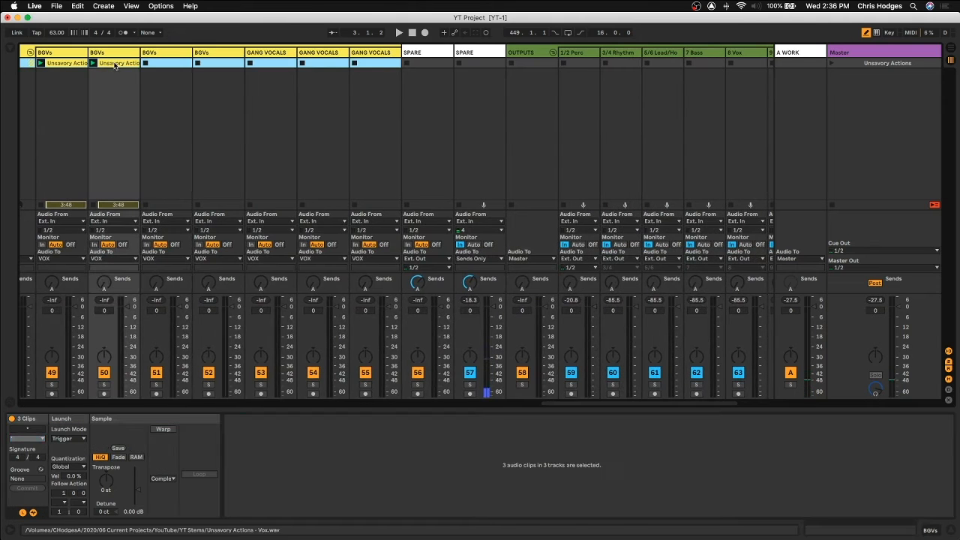
click(164, 430)
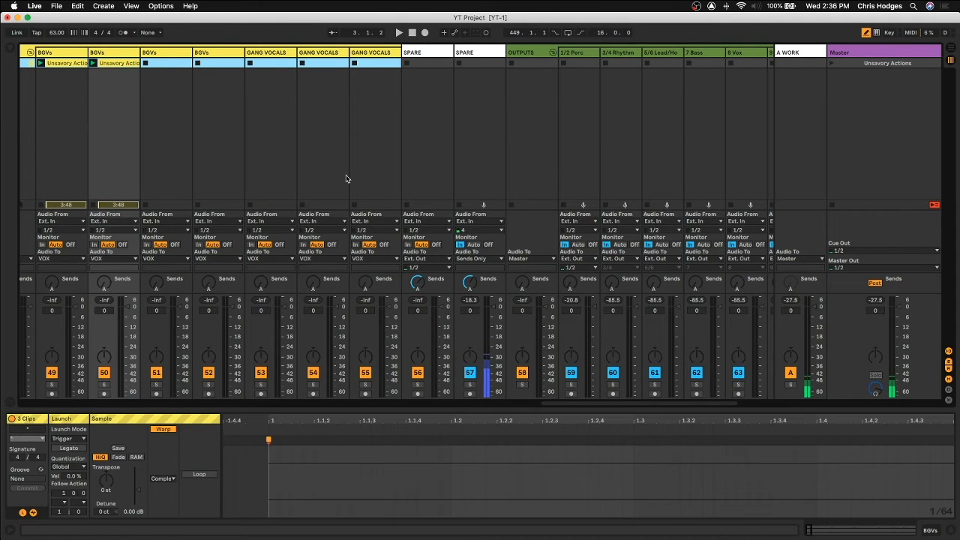
Step: Review the sample and warp settings of the 808 clip in the first LOOPS/Perc track
scroll(413, 124, left, 15)
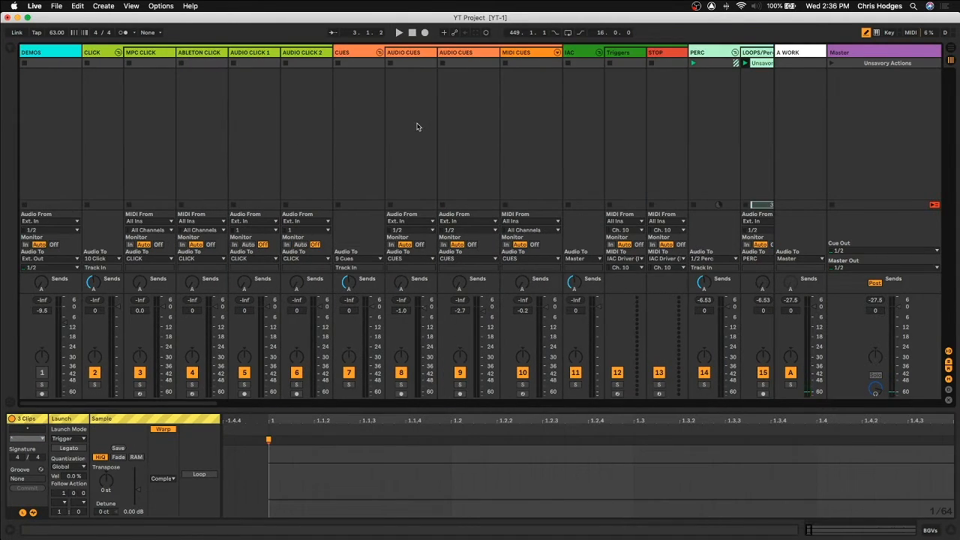
click(418, 127)
scroll(449, 119, right, 8)
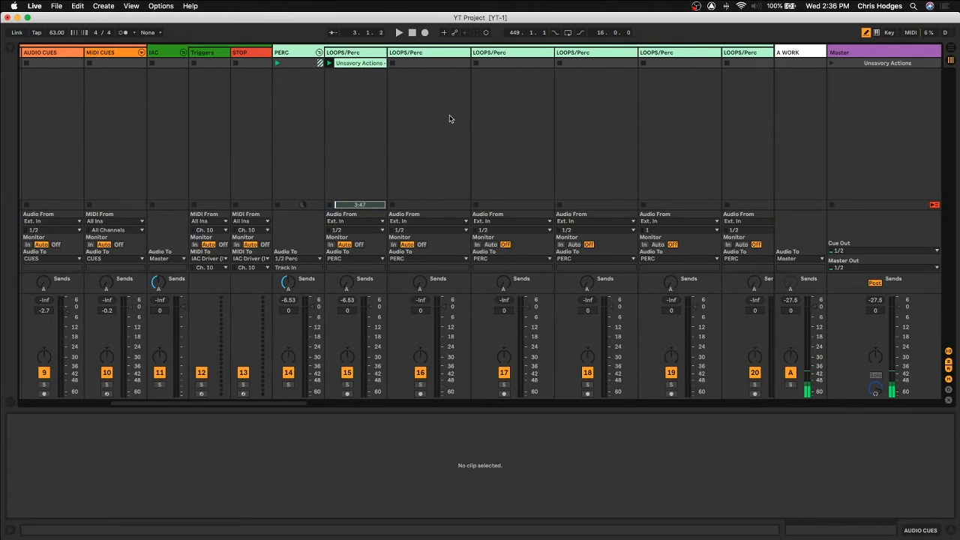
click(358, 63)
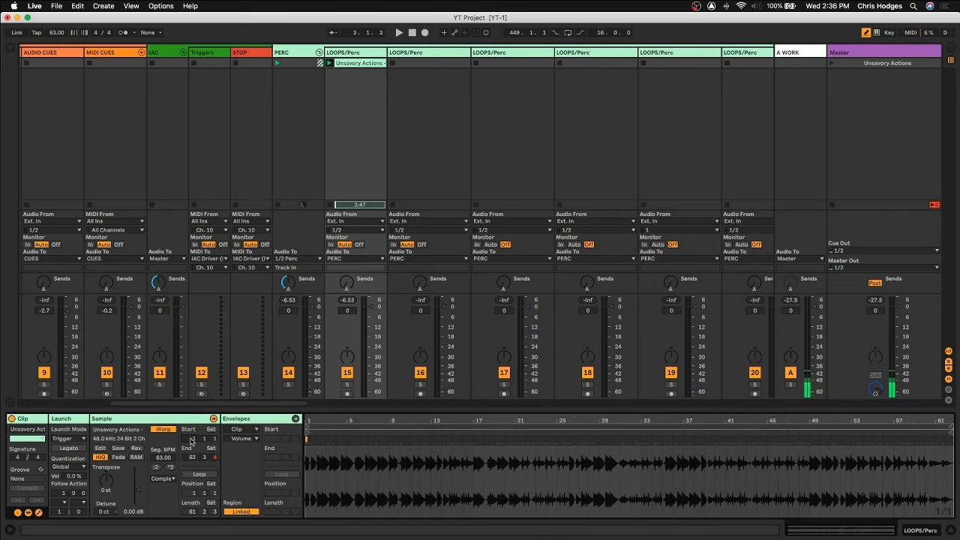
click(401, 104)
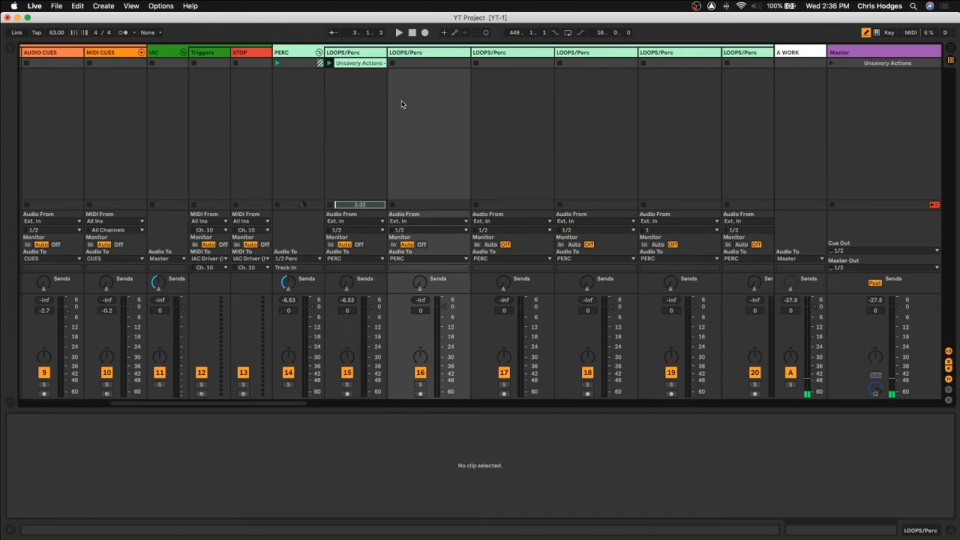
Step: Fold the IAC track group
click(183, 53)
scroll(191, 98, left, 3)
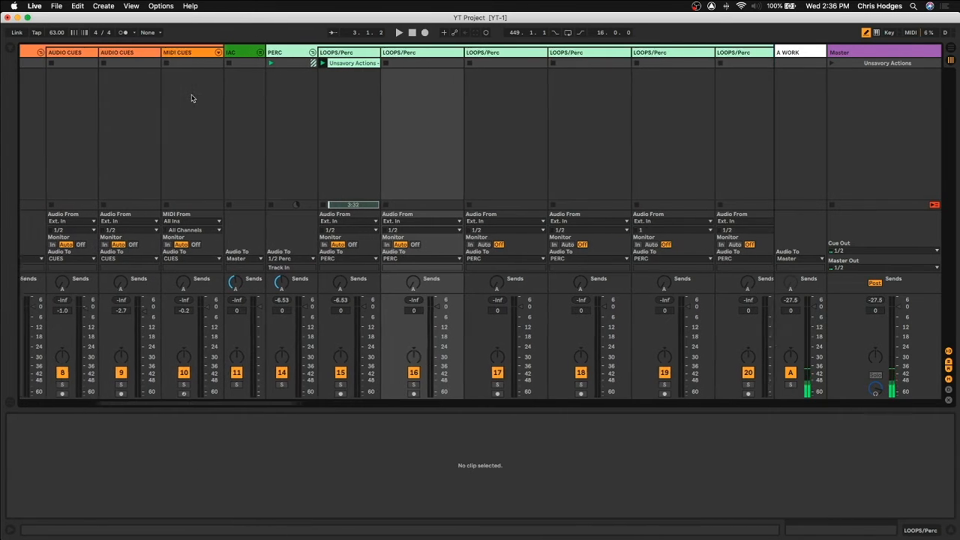
Step: Set the start of the Vox clip in the second BGVs track to bar 5
scroll(502, 119, right, 10)
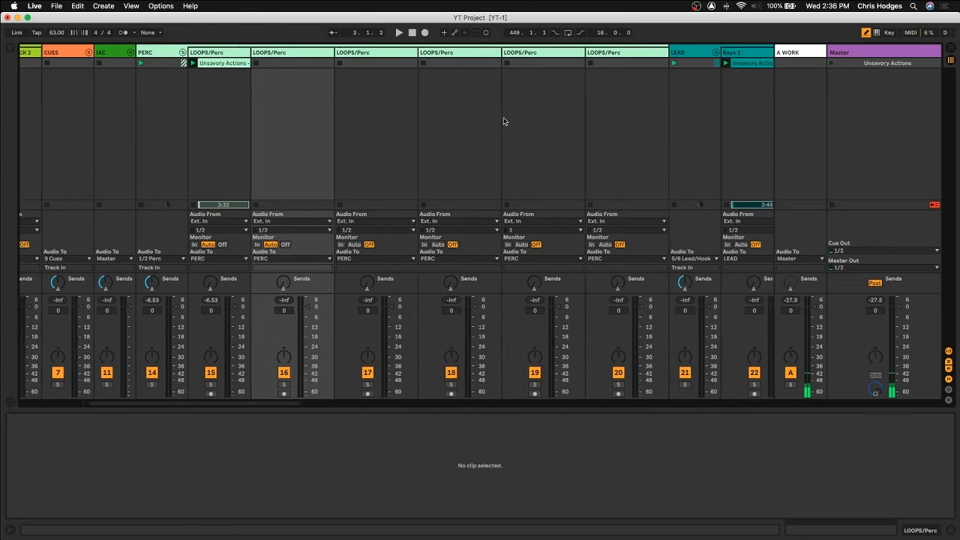
scroll(502, 122, right, 20)
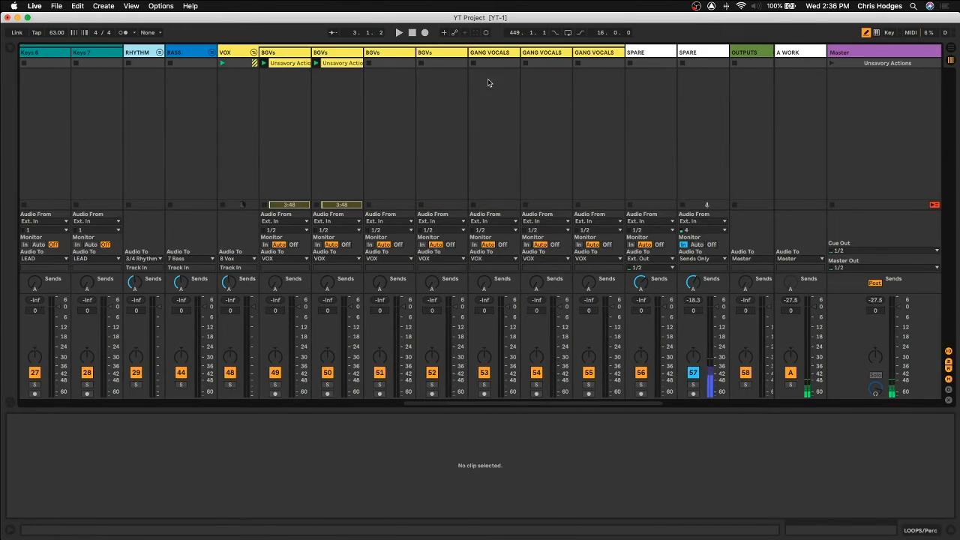
click(590, 52)
click(241, 63)
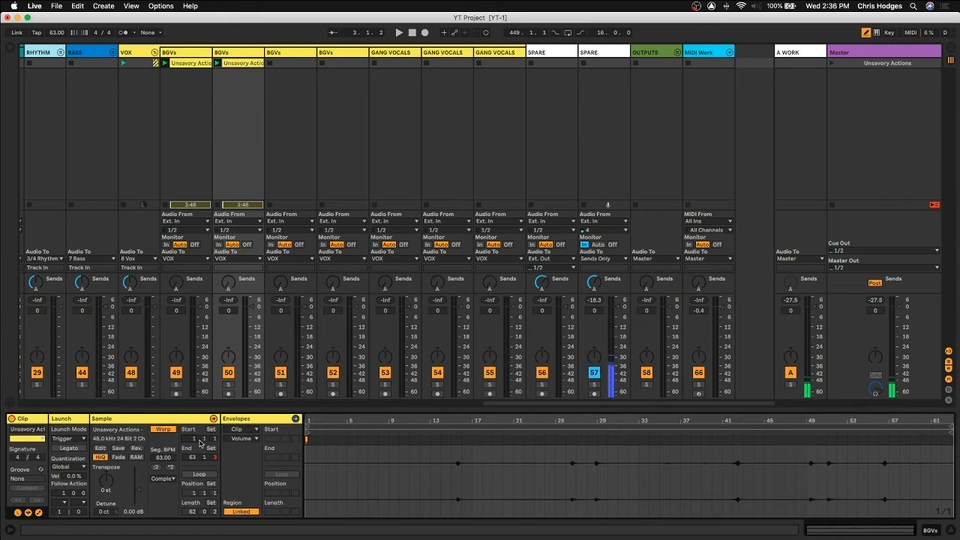
Step: Check the start of the Vox Reversed clip in the first BGVs track and set the Mod Piano clip's start in Keys 1 to bar 5
click(188, 64)
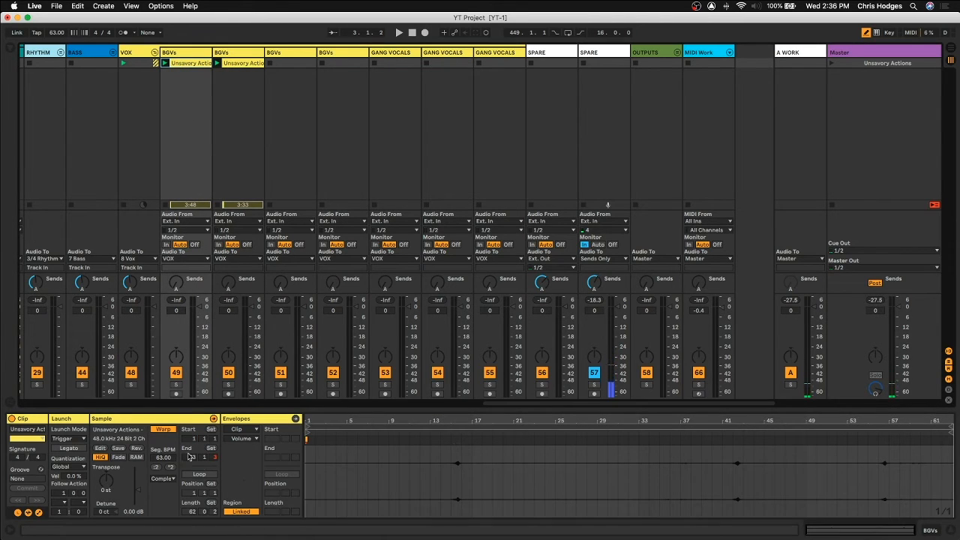
scroll(138, 74, left, 3)
click(138, 74)
scroll(150, 73, left, 5)
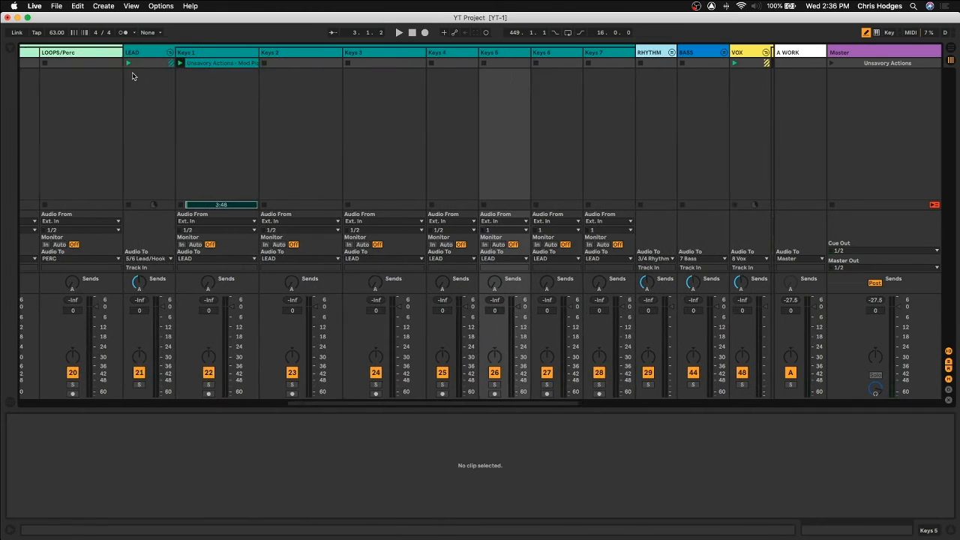
click(193, 66)
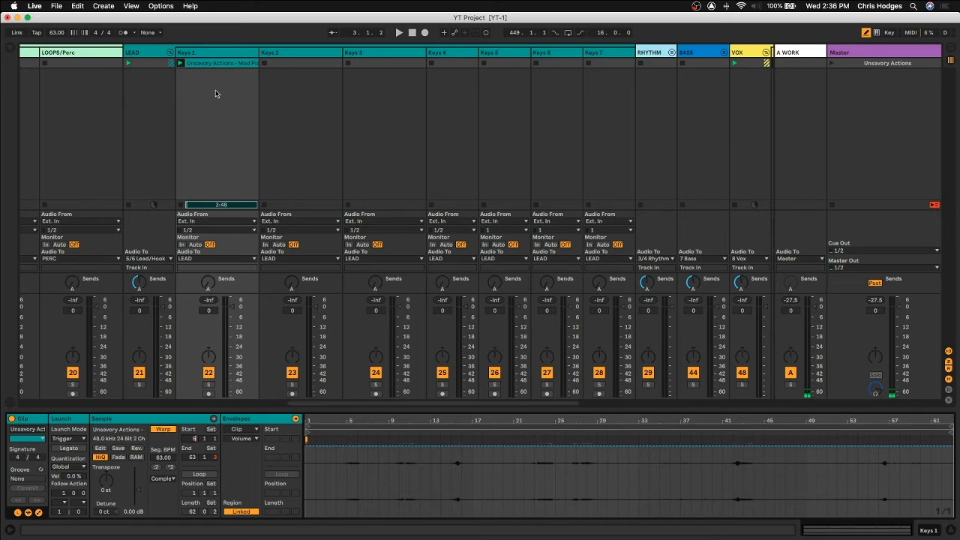
Step: Check the start setting of the 808 clip in the first LOOPS/Perc track and play the Unsavory Actions scene briefly
click(144, 71)
scroll(142, 71, left, 10)
click(156, 66)
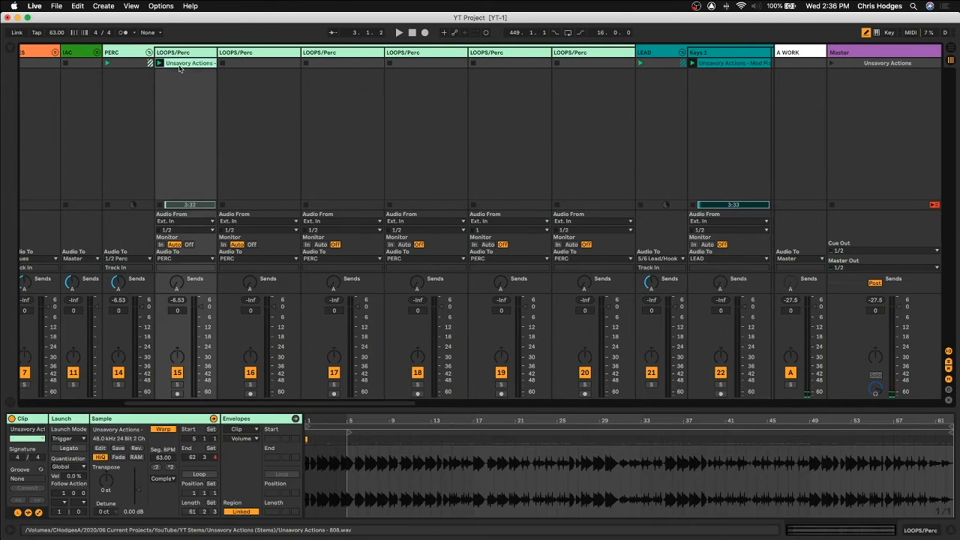
click(310, 109)
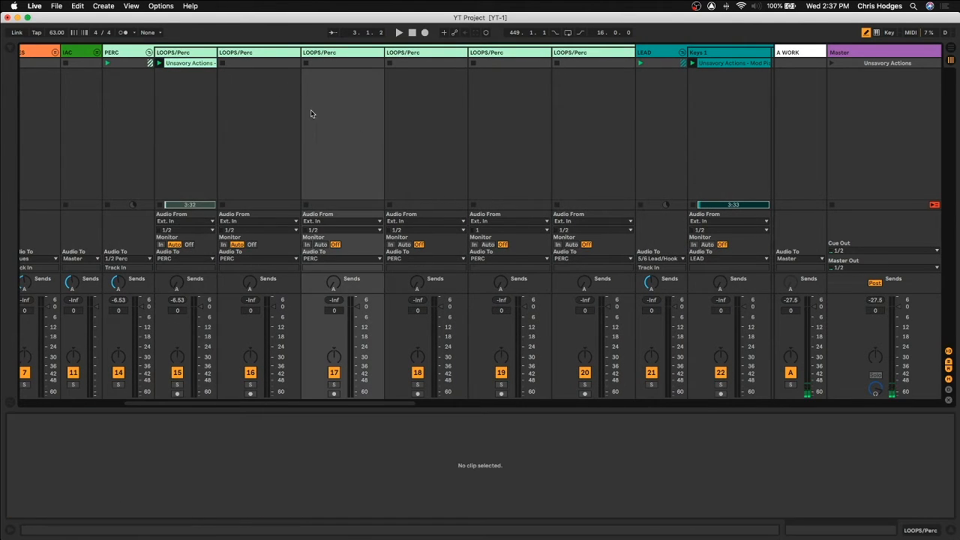
click(829, 63)
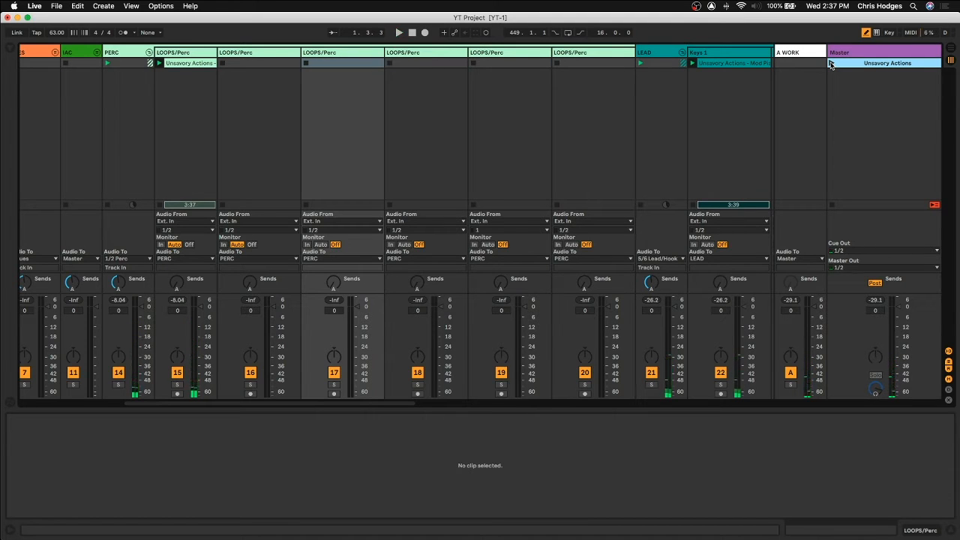
Step: Hide the clip details and fold the CLICK track group
scroll(283, 126, left, 5)
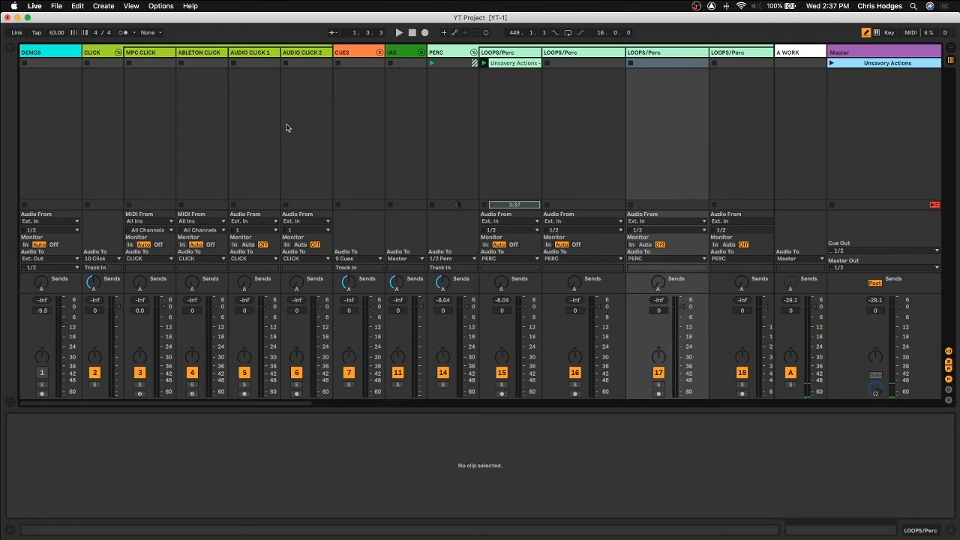
scroll(286, 127, right, 10)
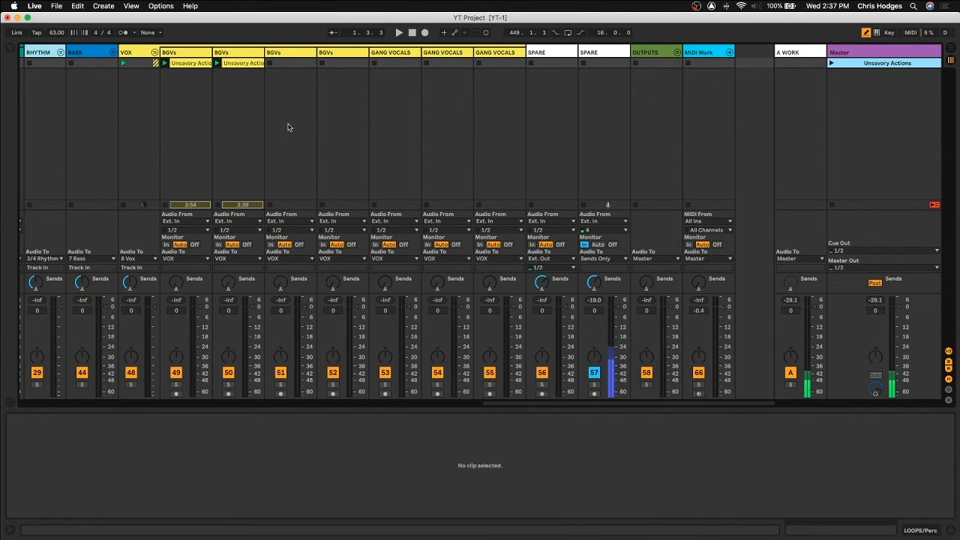
scroll(294, 129, left, 10)
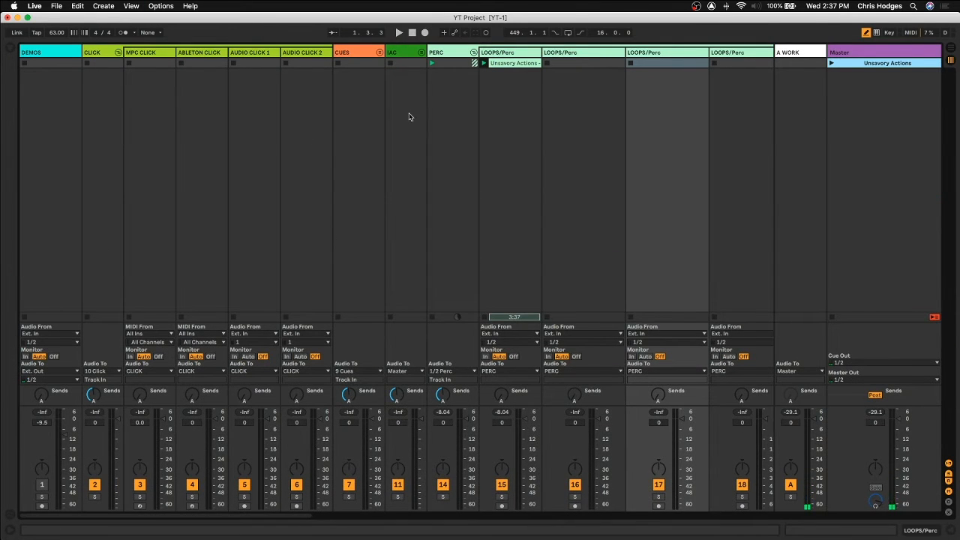
click(118, 52)
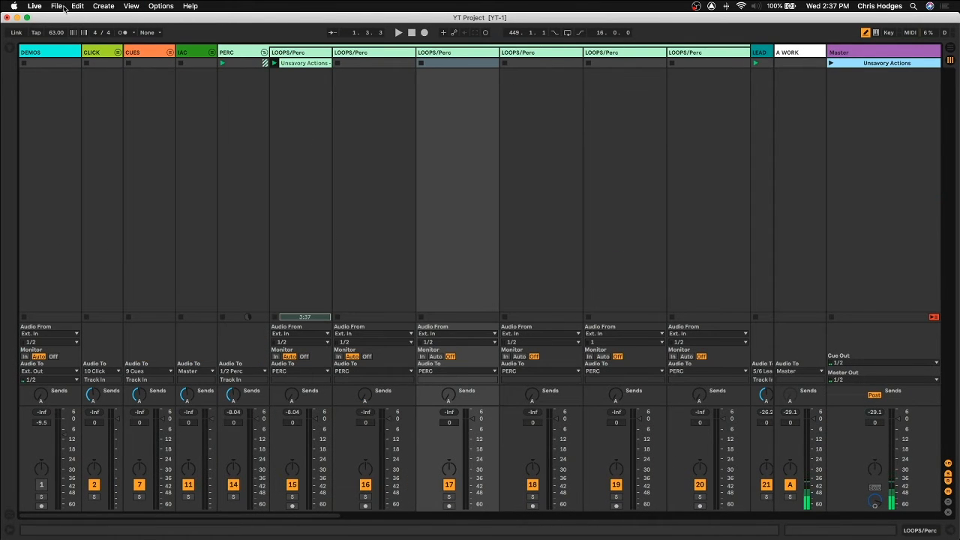
Step: Collect all media and save the set, including files from elsewhere and from other Projects
click(60, 9)
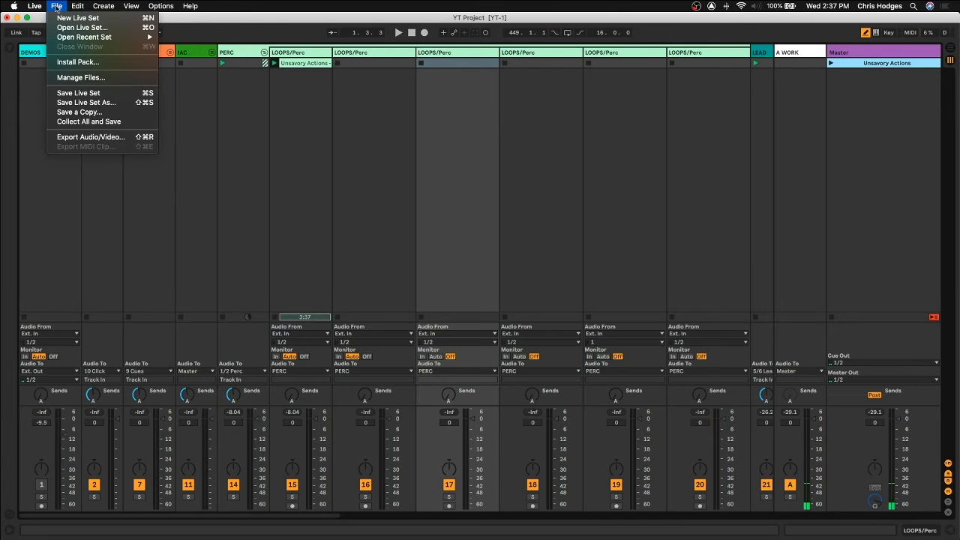
click(108, 123)
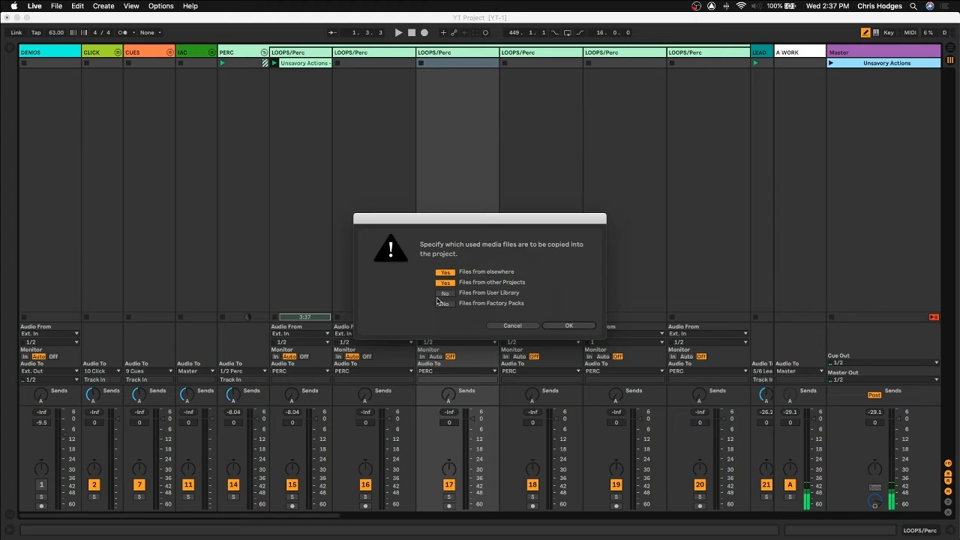
click(563, 326)
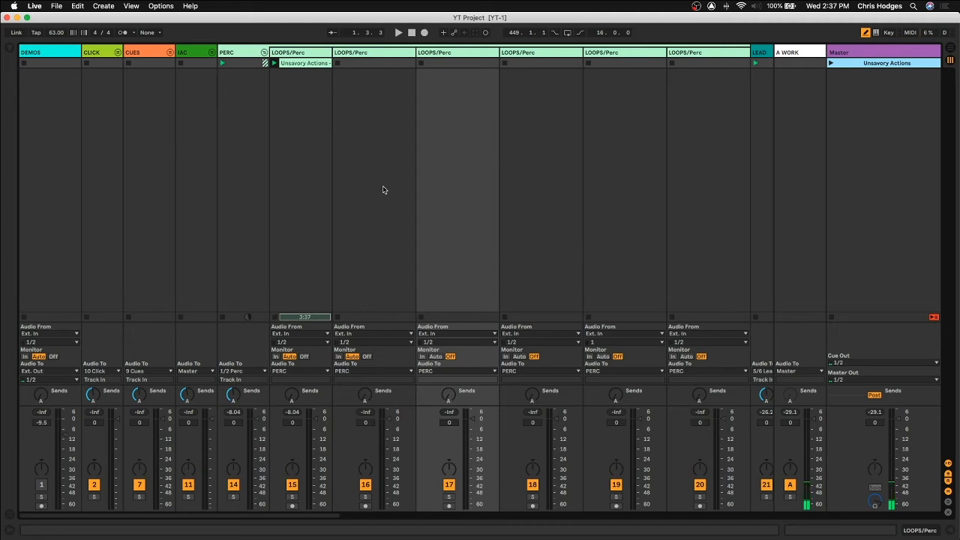
Step: Show the browser's YT Projects folder and save the Unsavory Actions scene into it as a Live Set named Unsavory Actions
key(super+alt+b)
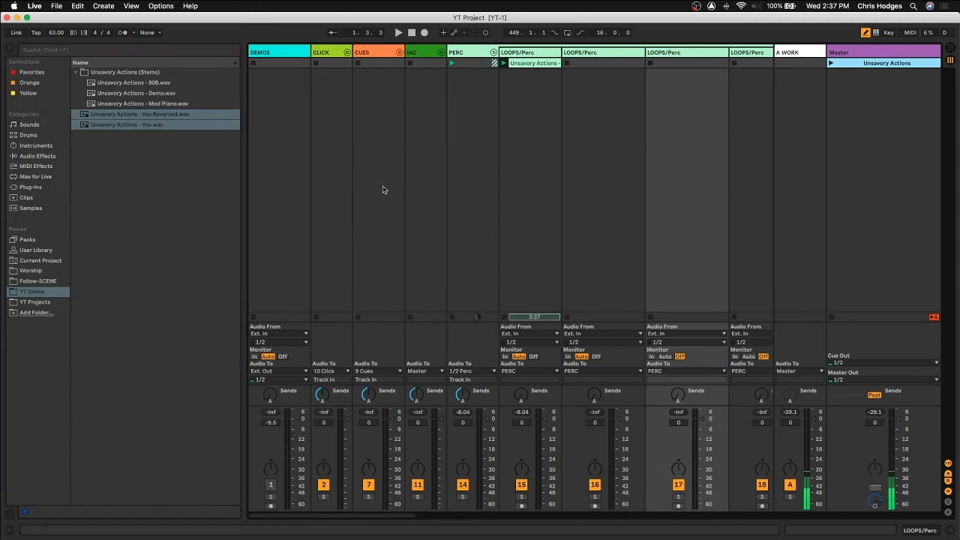
click(47, 303)
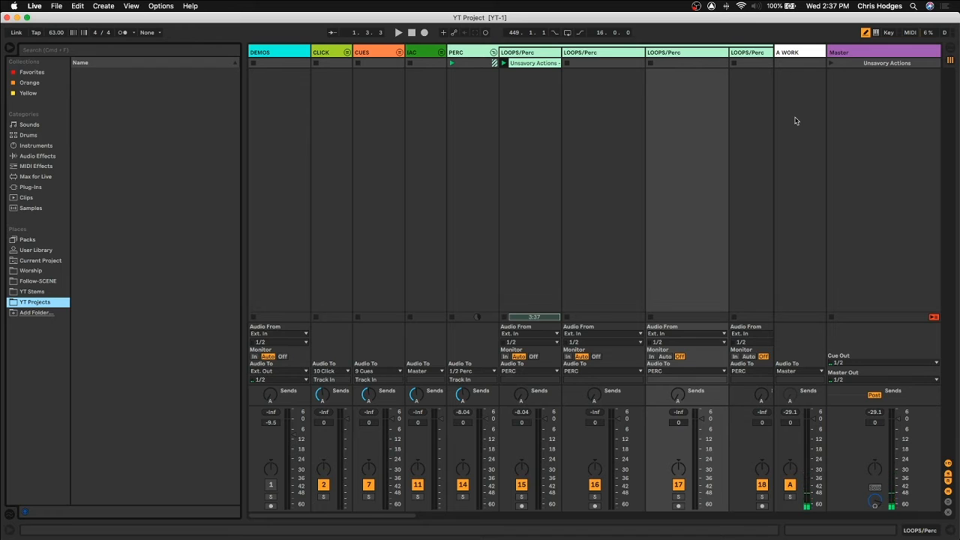
click(882, 65)
click(184, 118)
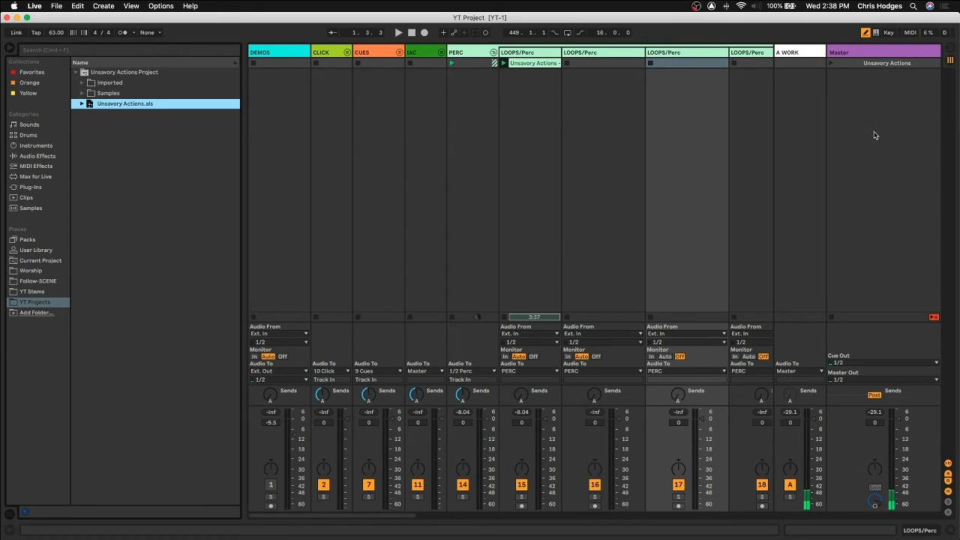
Step: Insert a new scene below Unsavory Actions and delete the original scene with its clips
click(896, 63)
key(super+i)
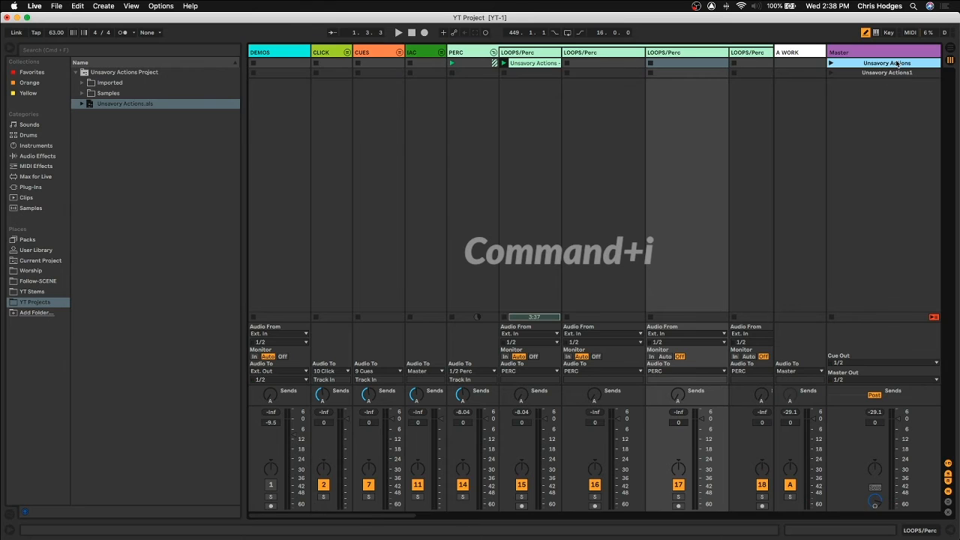
key(Delete)
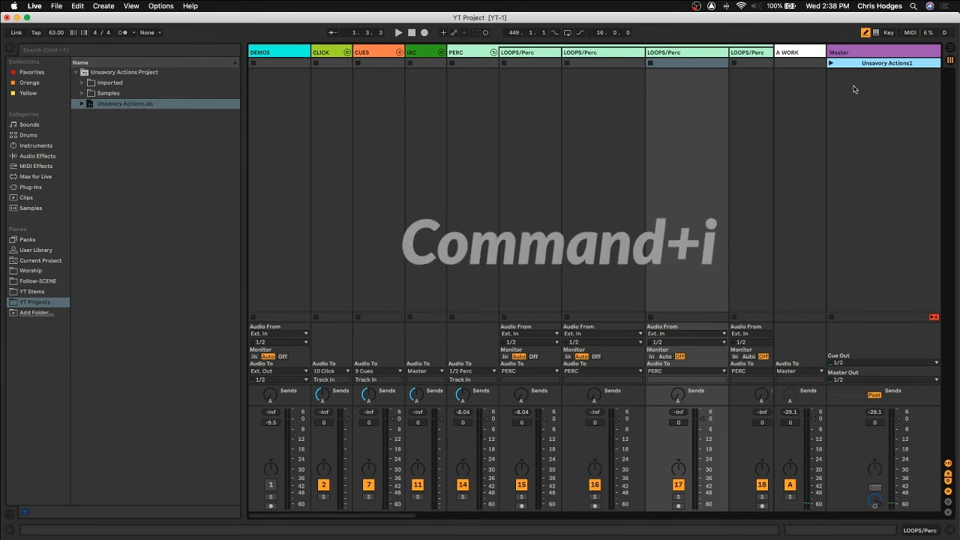
Step: Check the tracks for leftover clips and load Unsavory Actions.als from YT Projects back into the set below the empty scene
scroll(600, 91, right, 8)
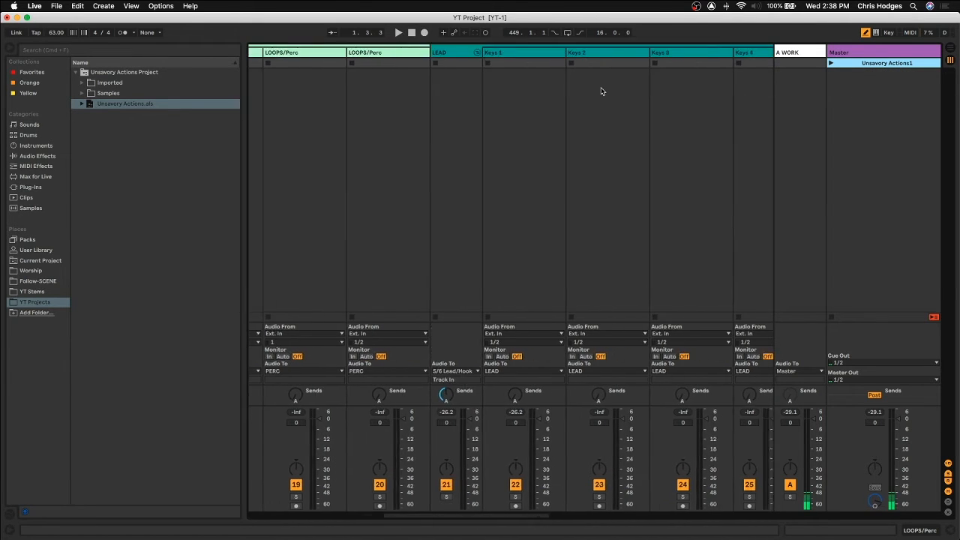
scroll(600, 91, right, 10)
scroll(600, 90, left, 20)
scroll(600, 91, right, 20)
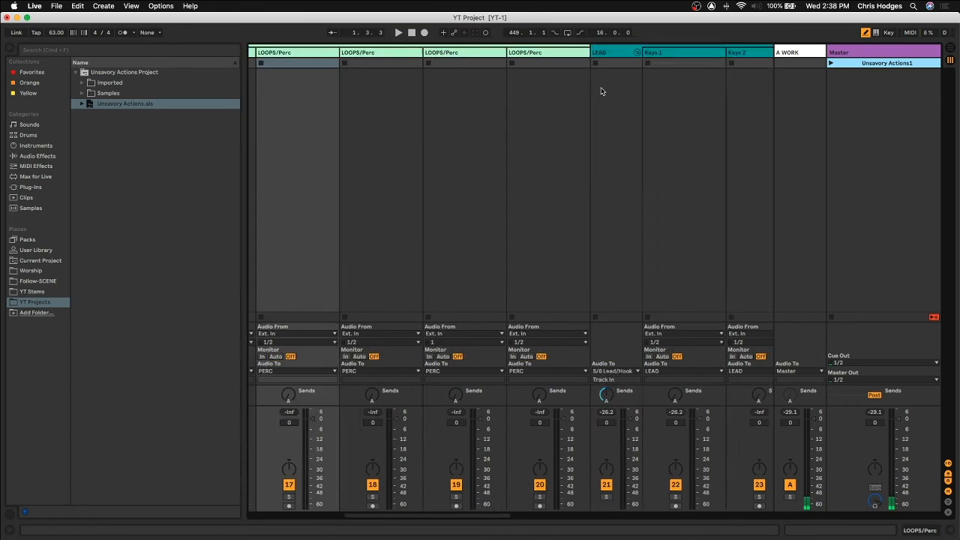
scroll(600, 91, left, 10)
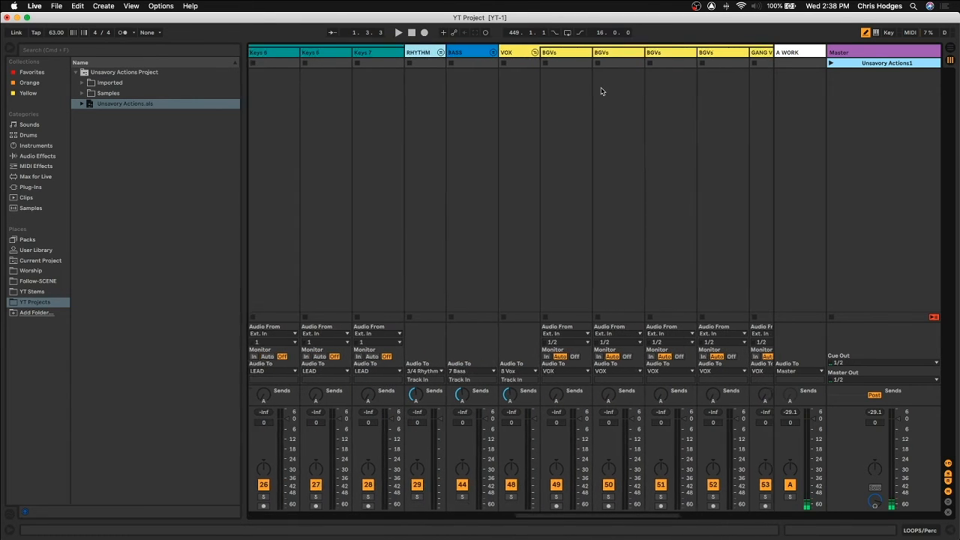
scroll(600, 91, right, 3)
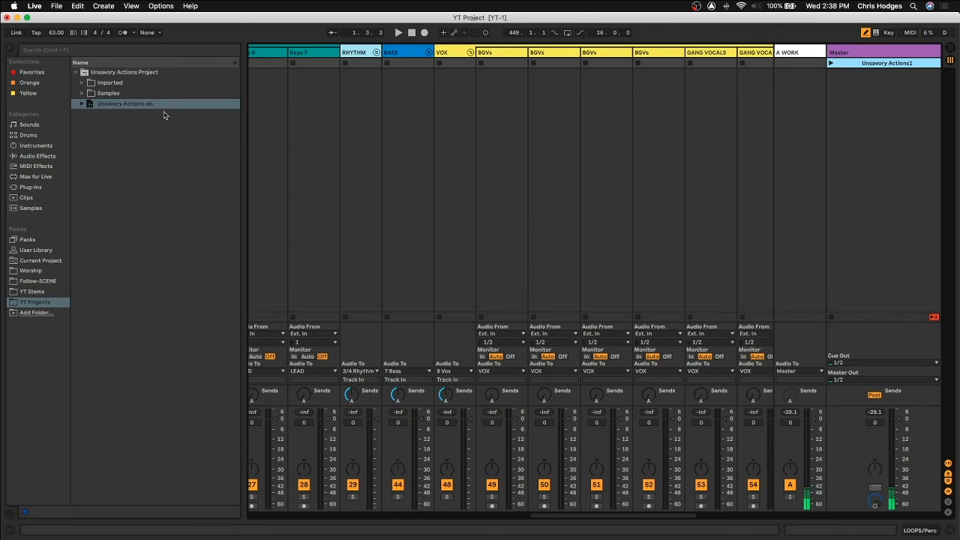
click(121, 106)
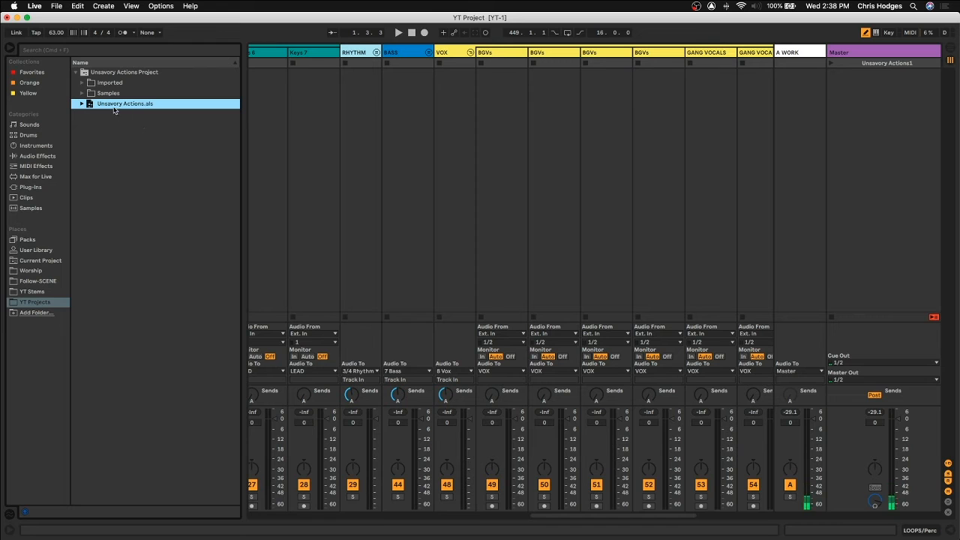
double_click(107, 105)
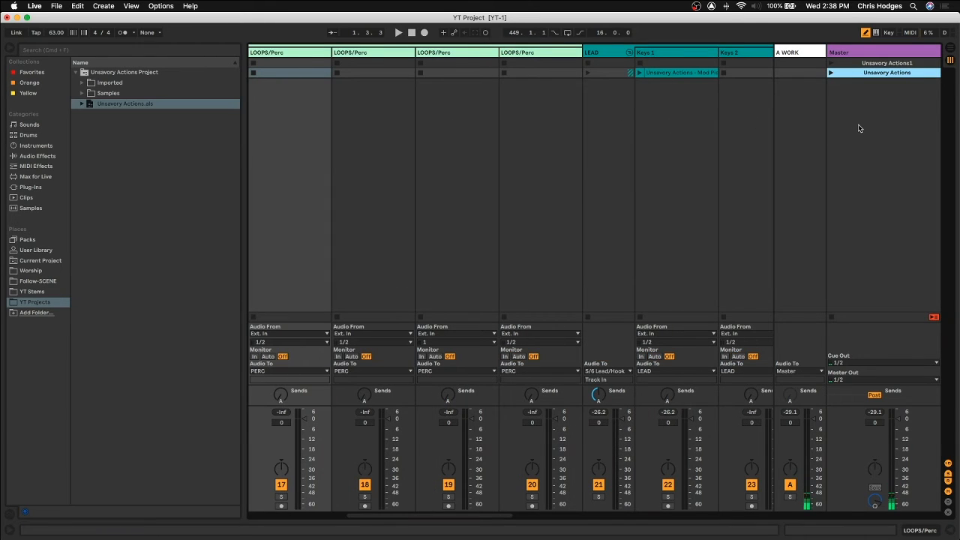
Step: Examine the start and warp settings of the reloaded Vox Reversed, Vox, Mod Piano and 808 clips
scroll(660, 129, right, 10)
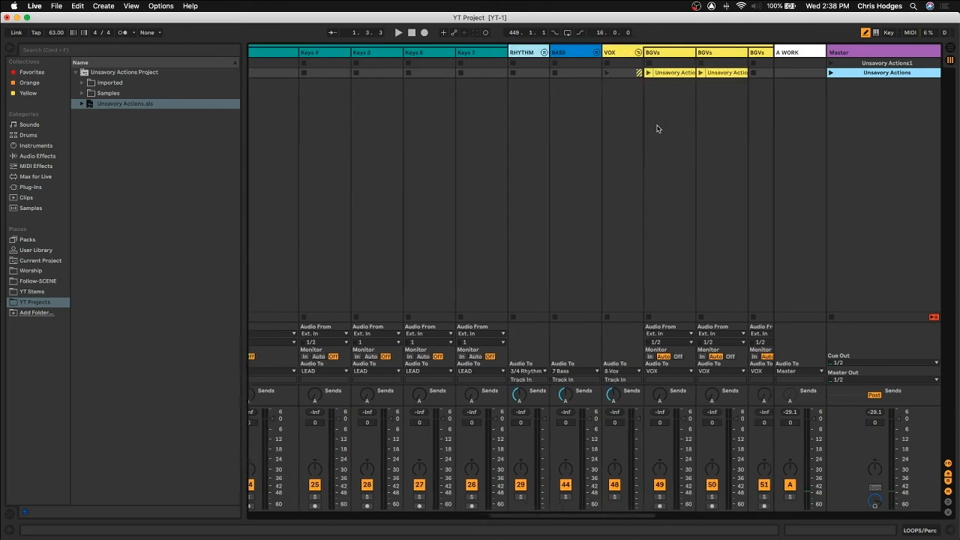
scroll(657, 129, right, 5)
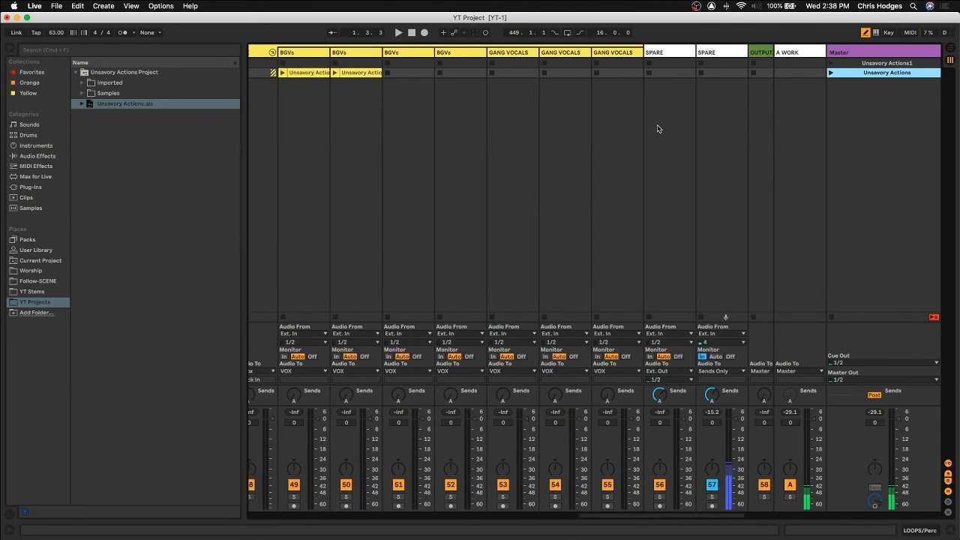
scroll(658, 129, left, 2)
click(532, 74)
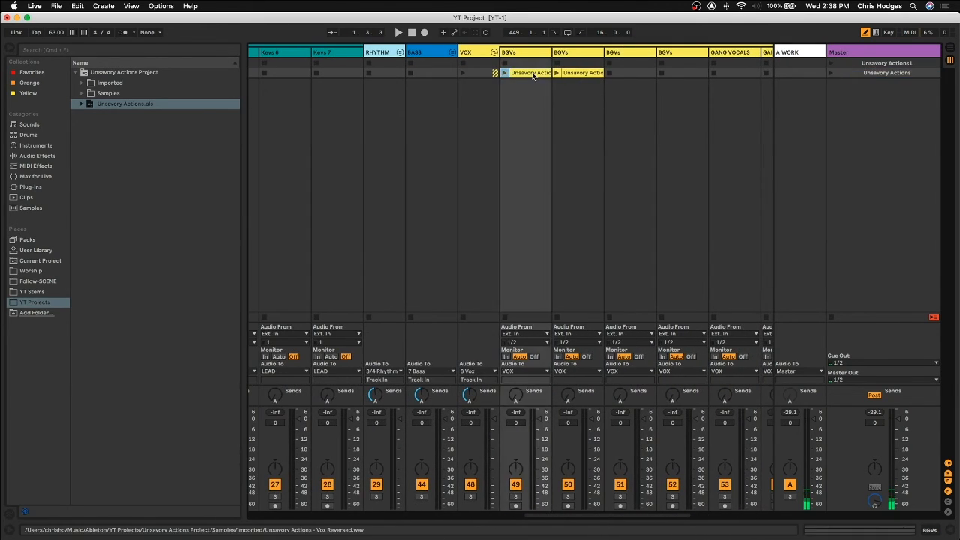
double_click(533, 74)
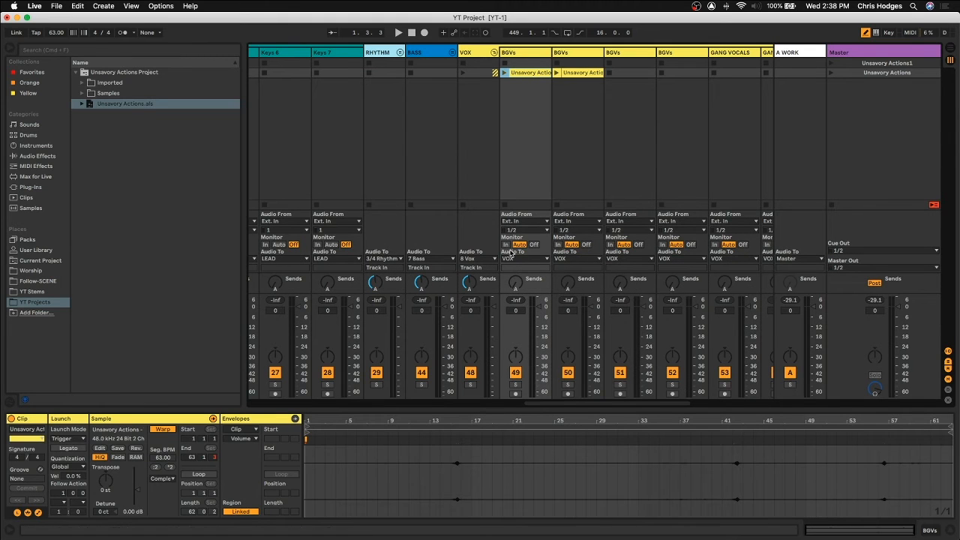
click(587, 73)
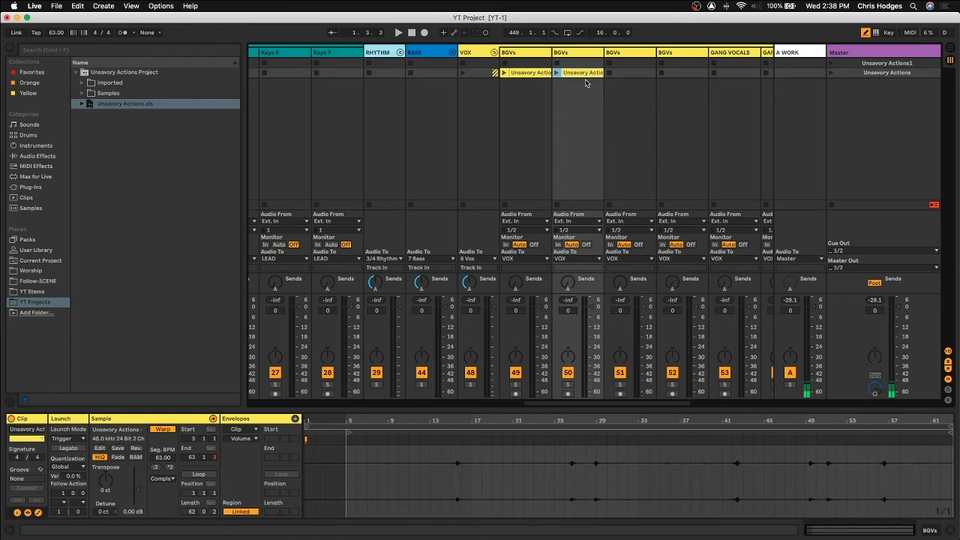
click(531, 72)
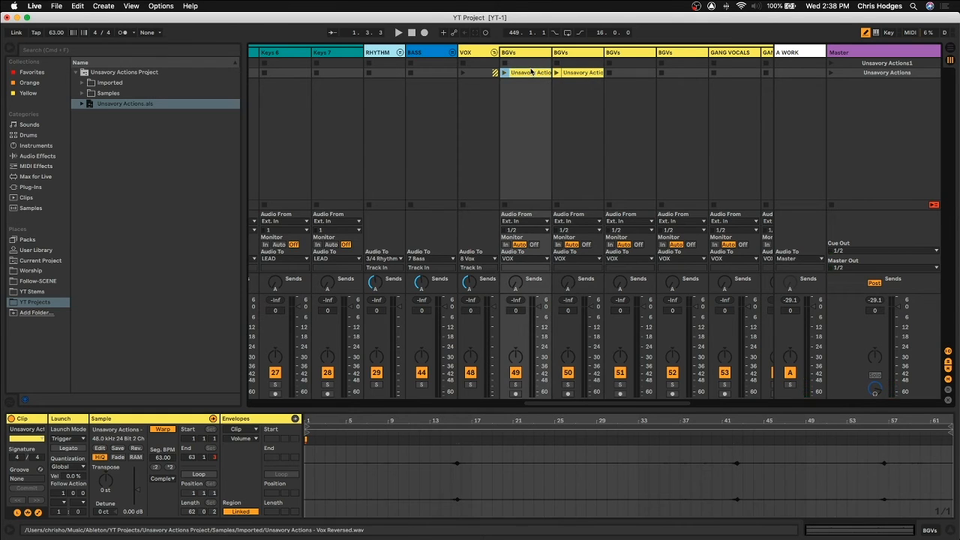
click(581, 73)
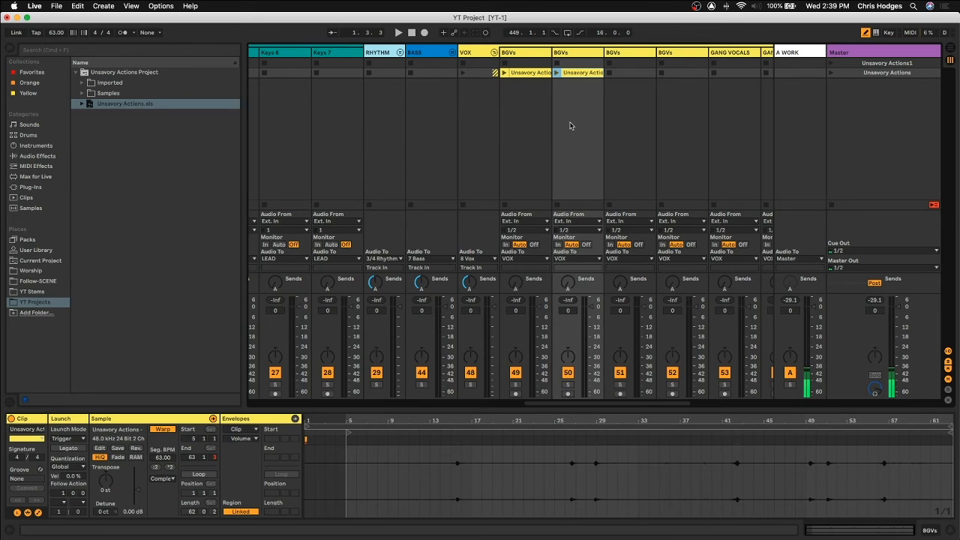
scroll(461, 107, left, 10)
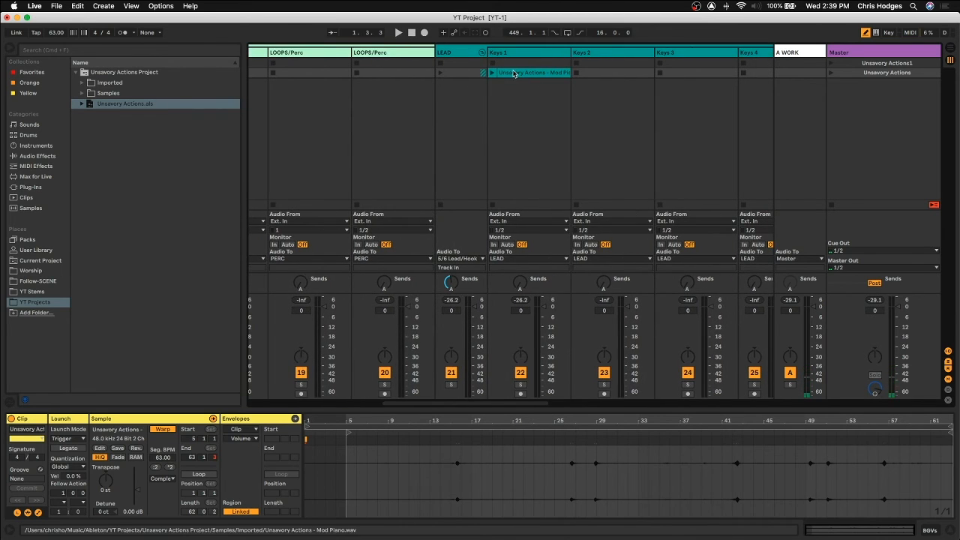
click(514, 72)
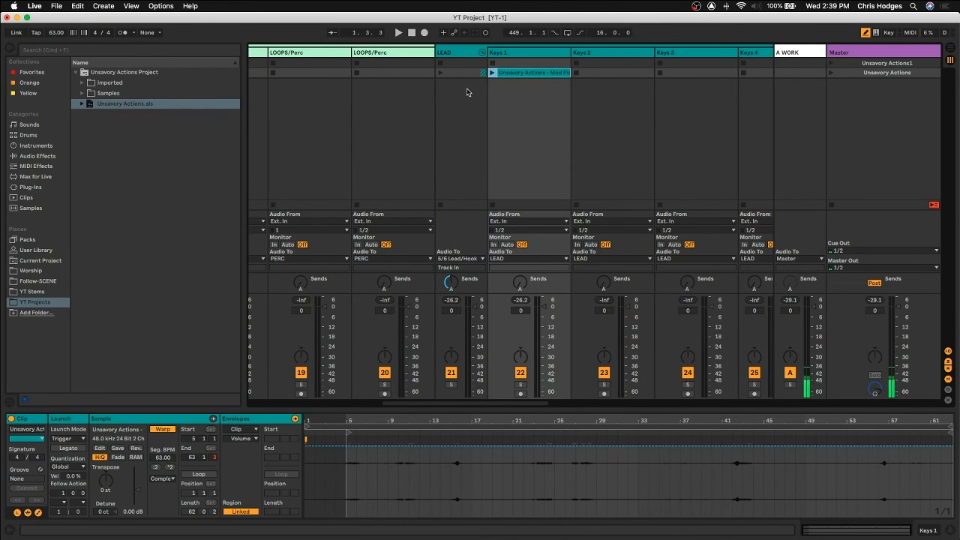
scroll(466, 92, left, 8)
click(546, 73)
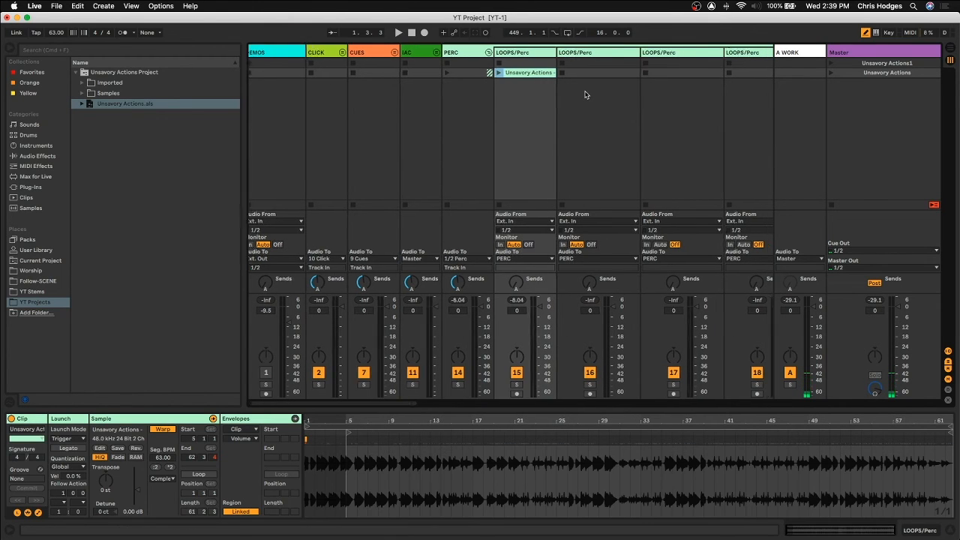
Step: Launch the reloaded Unsavory Actions scene
scroll(586, 94, right, 15)
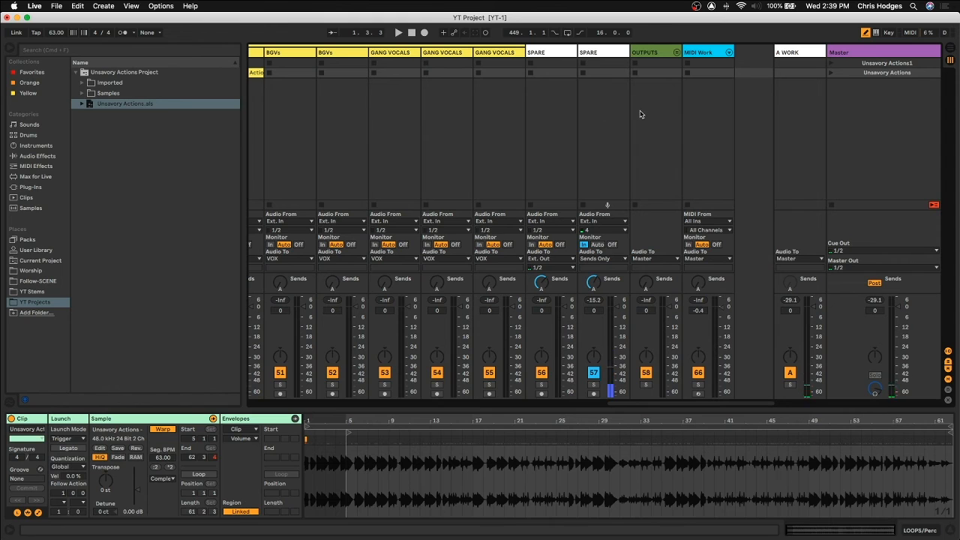
scroll(562, 105, left, 10)
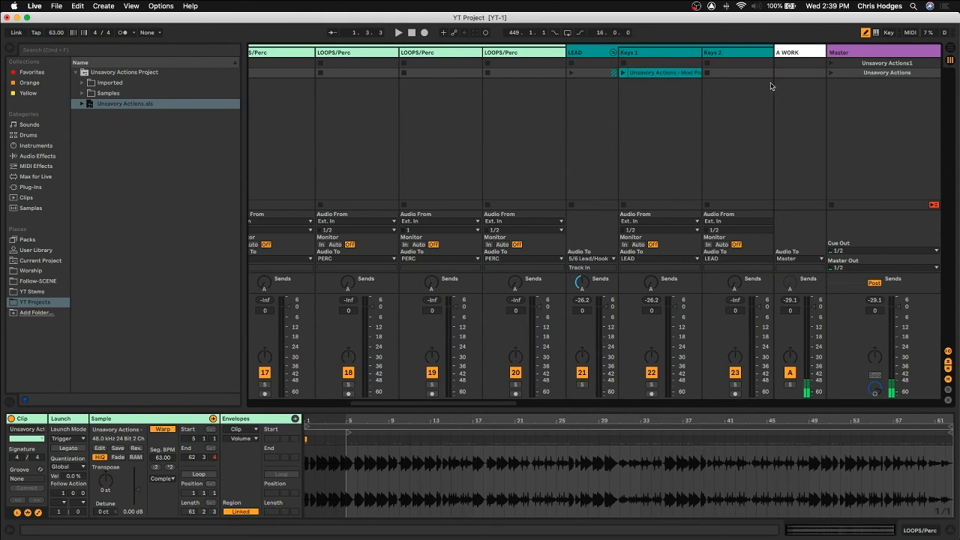
click(830, 73)
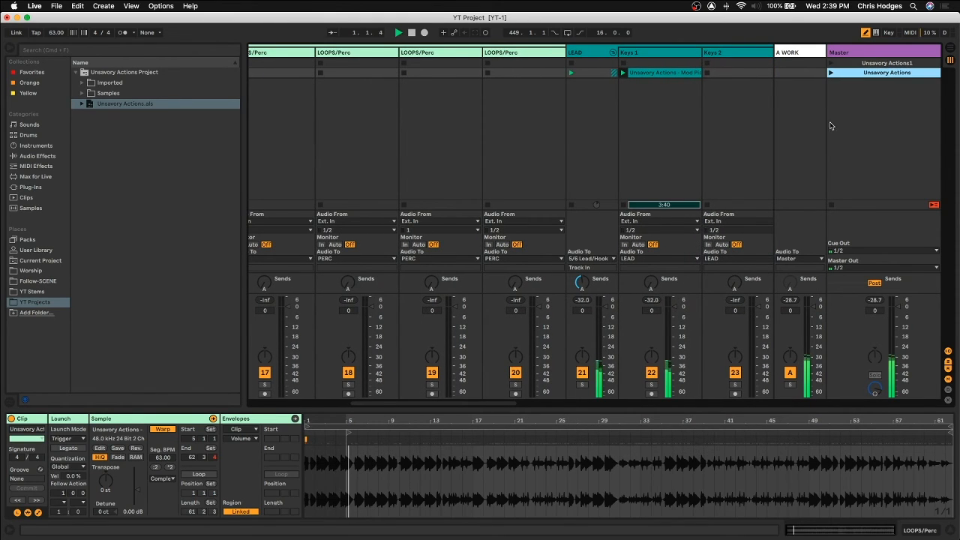